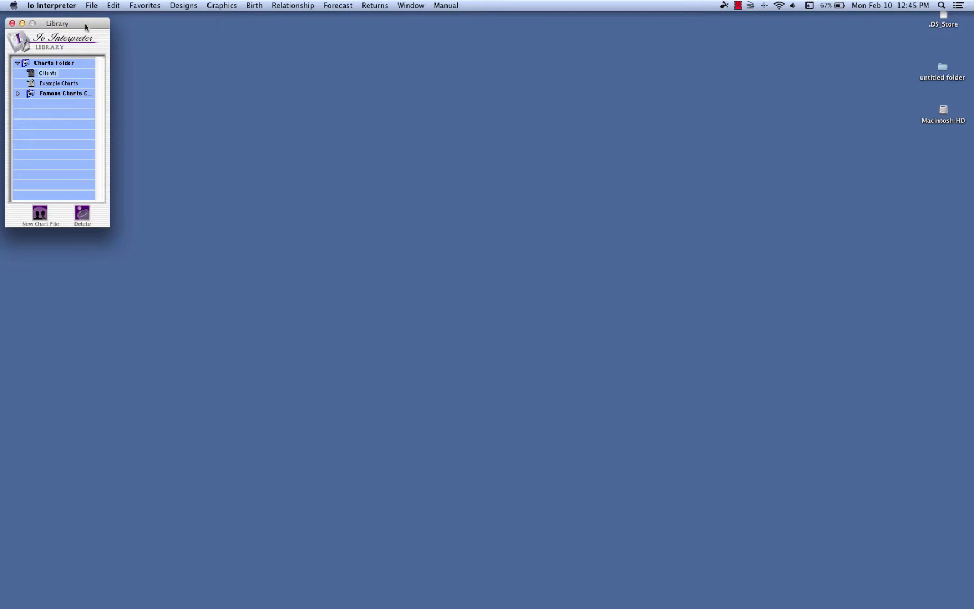
Step: Open the Clients chart file and set up a Solar Return for Eric Clapton's natal chart
double_click(49, 73)
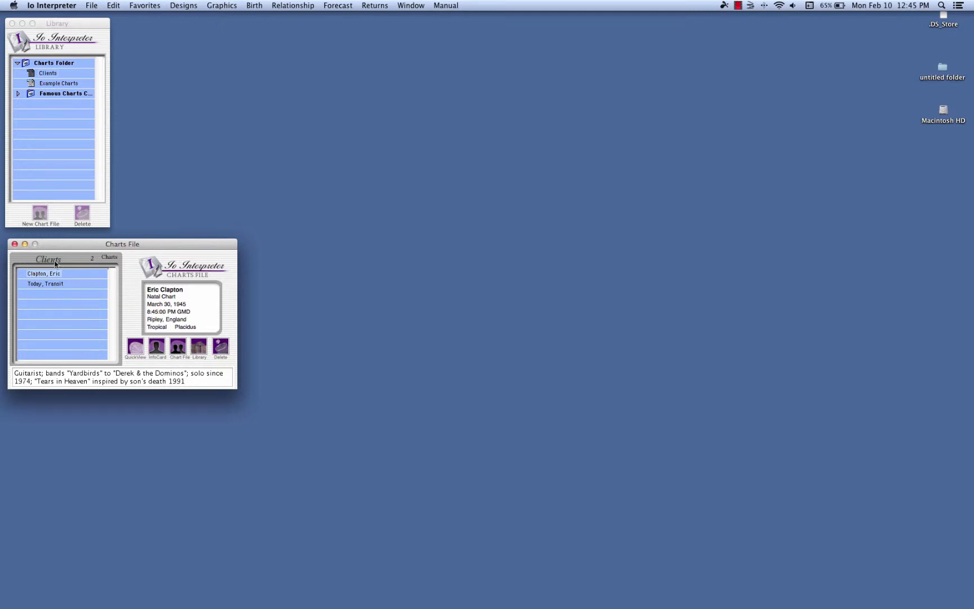
left_click(376, 5)
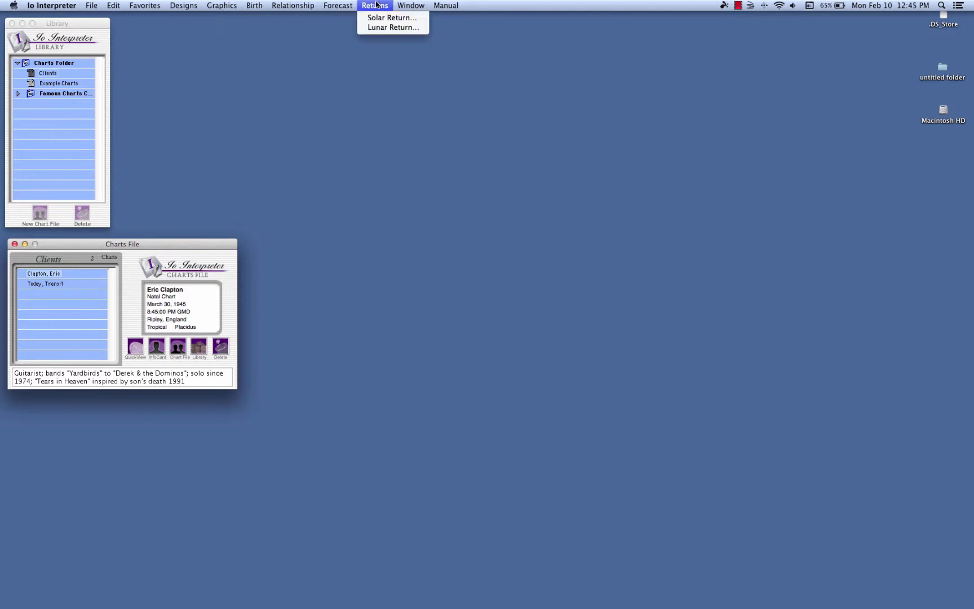
left_click(377, 18)
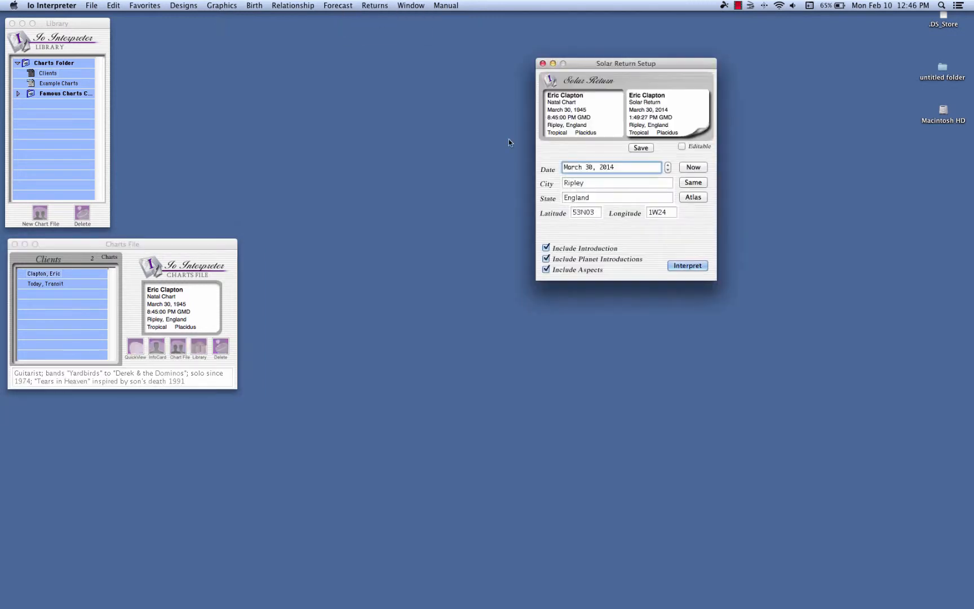
left_click_drag(680, 69, 585, 75)
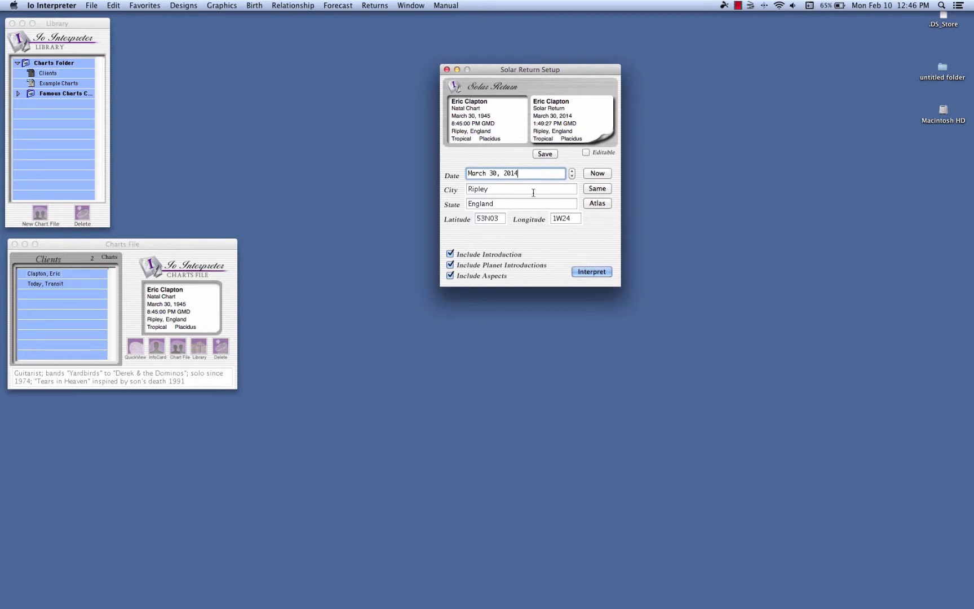
left_click_drag(579, 68, 673, 76)
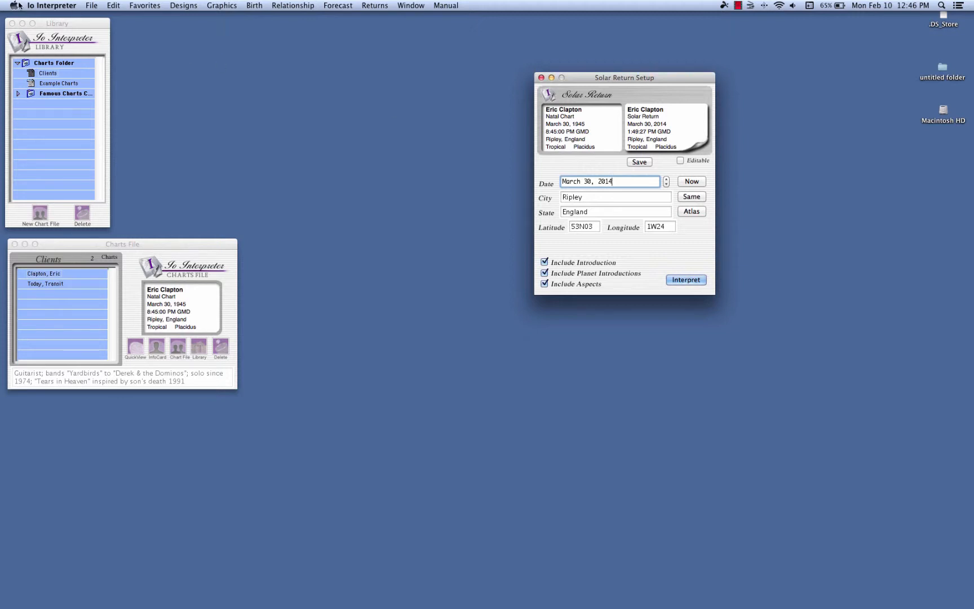
Step: Create a new chart and review its type and house system options, keeping Natal Chart, Tropical and Placidus
left_click(93, 6)
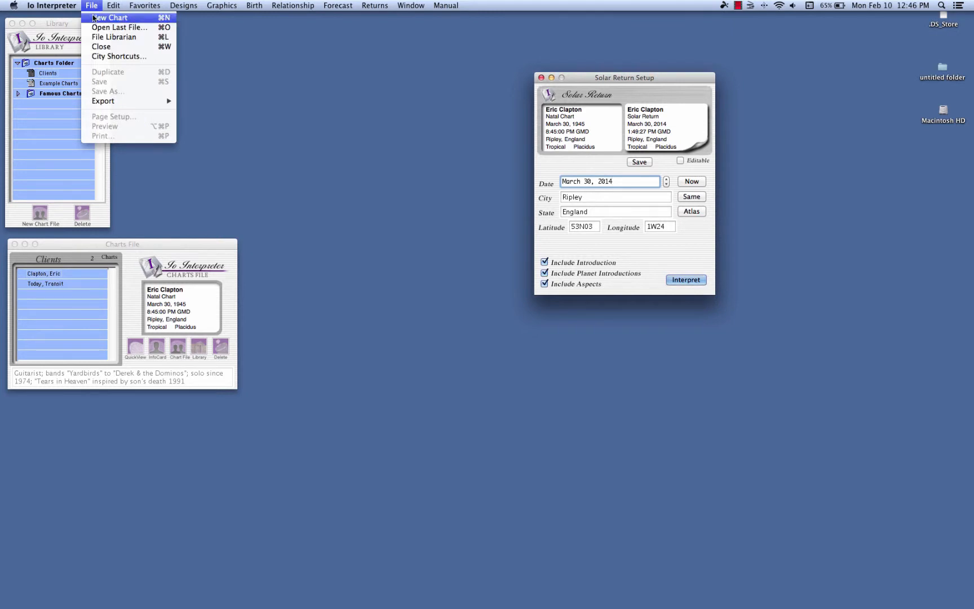
left_click(93, 18)
left_click_drag(178, 28, 208, 55)
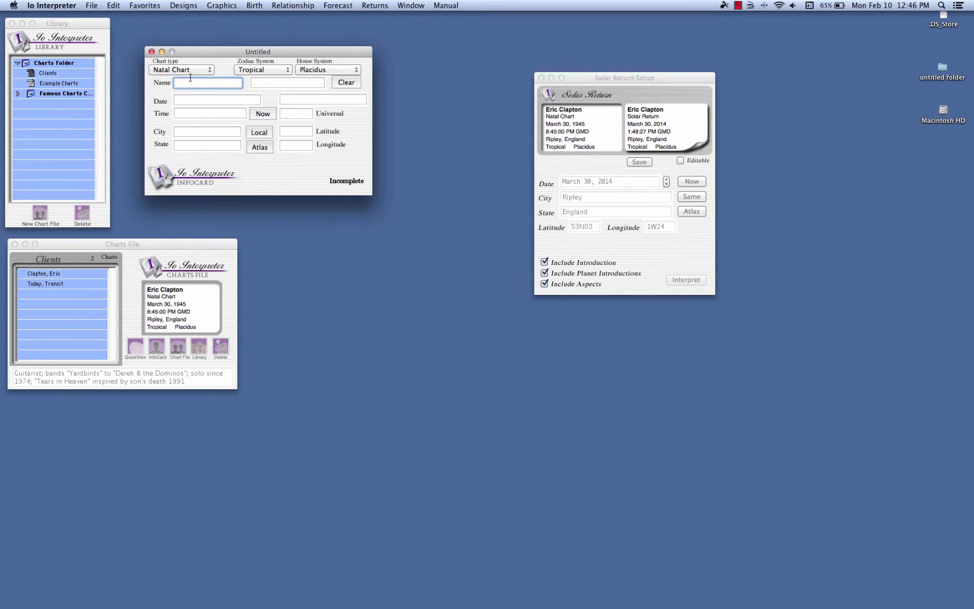
left_click(211, 71)
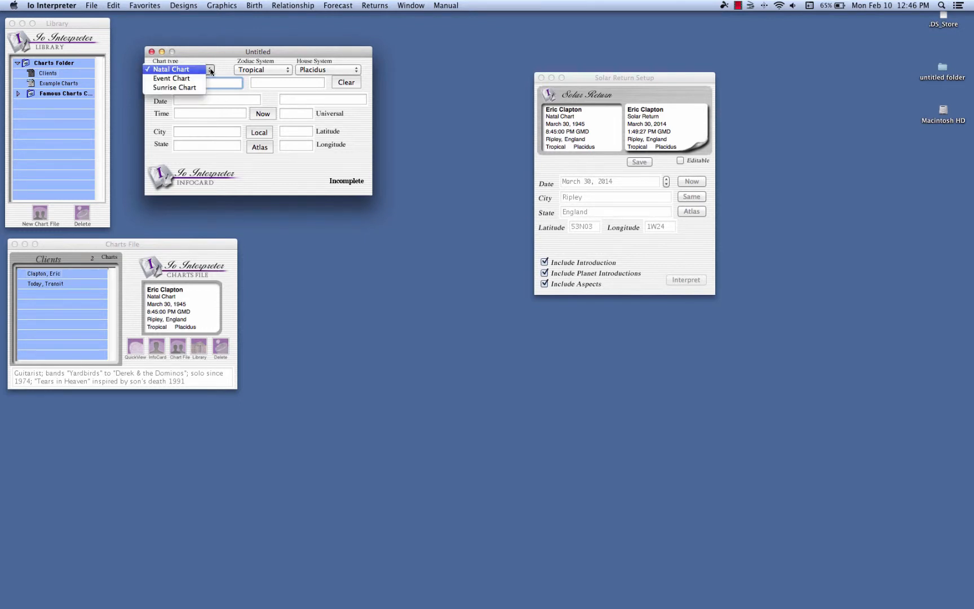
left_click(218, 54)
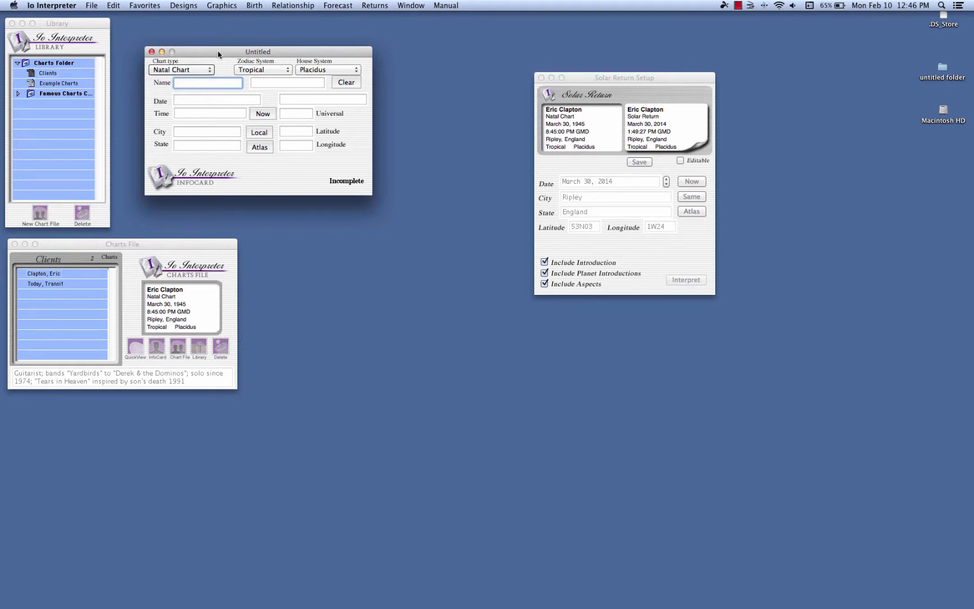
left_click(289, 73)
left_click(357, 71)
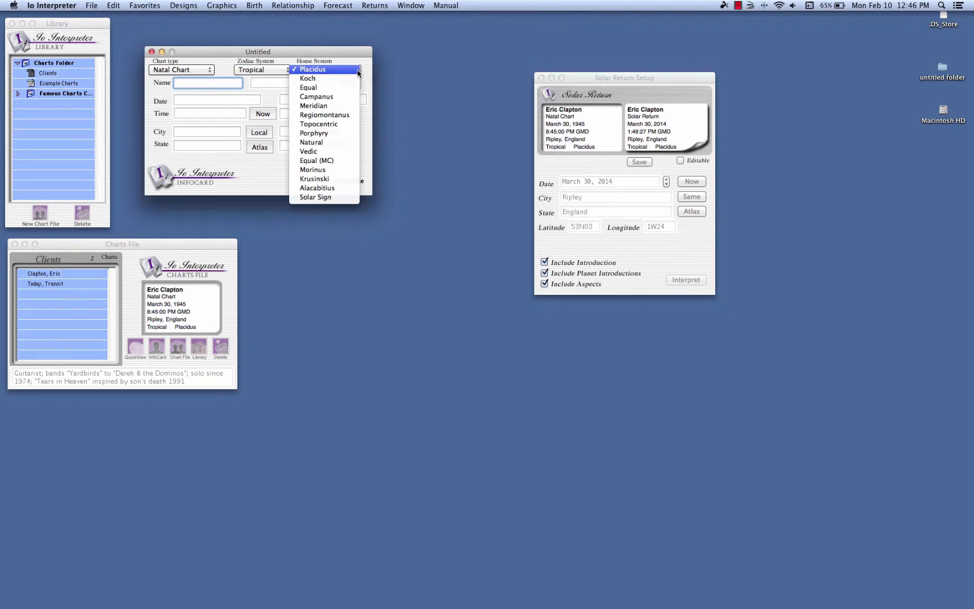
left_click(281, 81)
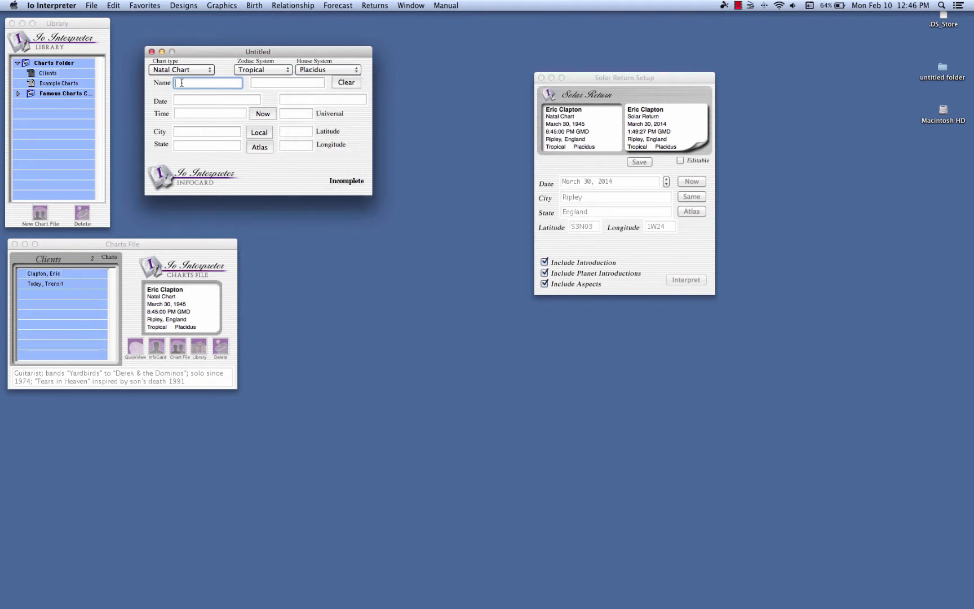
Step: Enter the client's first and last name, date of birth, and a birth time of 11:08 AM
type("Bob")
left_click(287, 82)
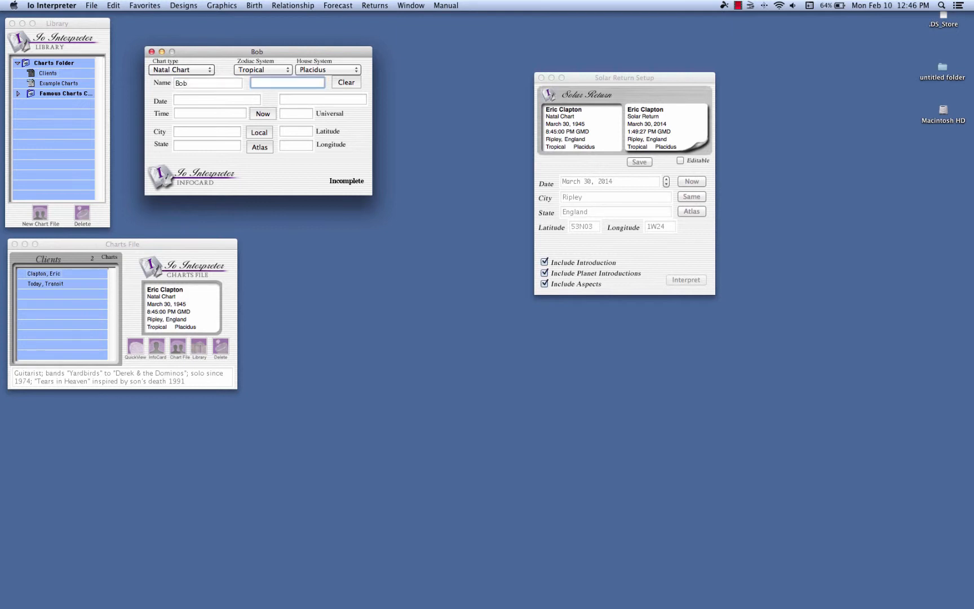
type("Client")
left_click(217, 100)
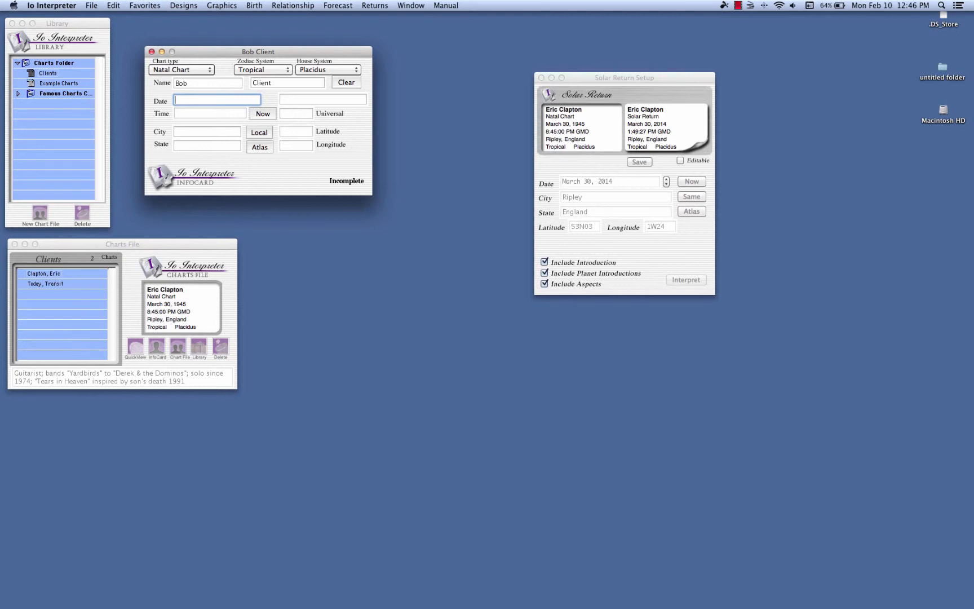
type("June 23  1973")
key("Tab")
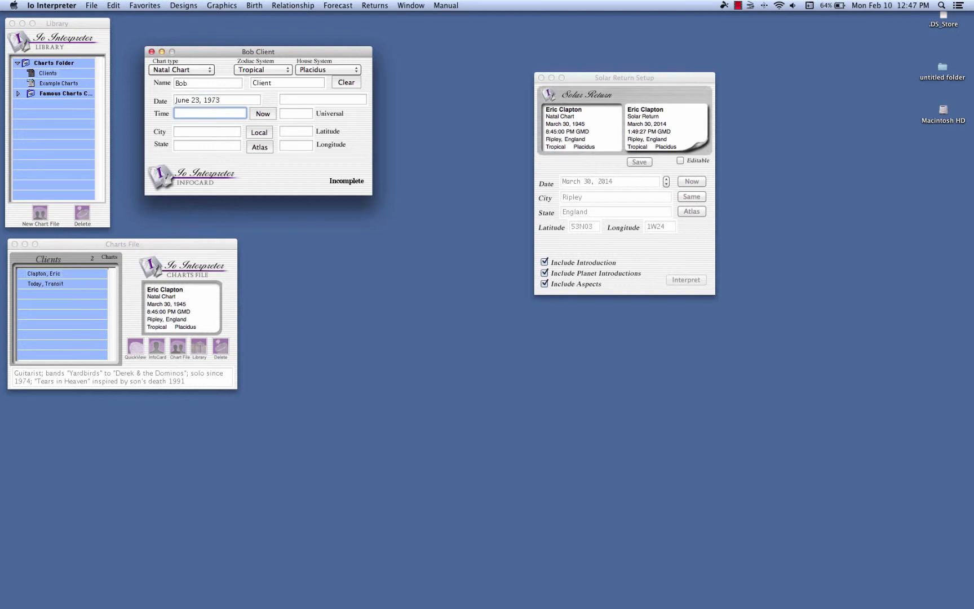
type("11 08 am")
key("Tab")
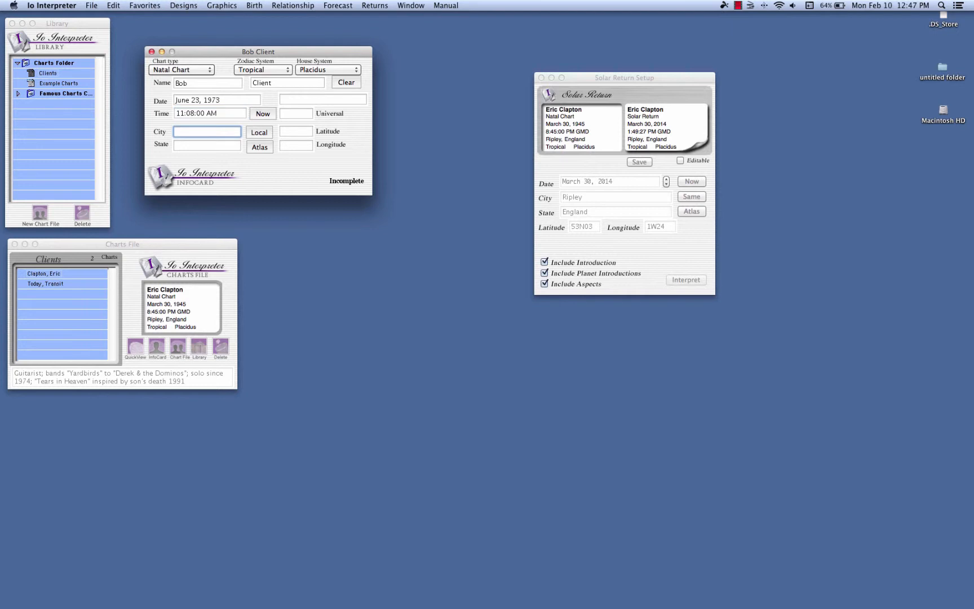
Step: Set the birthplace to Santa Cruz, California, and insert its location data from the Atlas
type("Santa Cruz")
key("Tab")
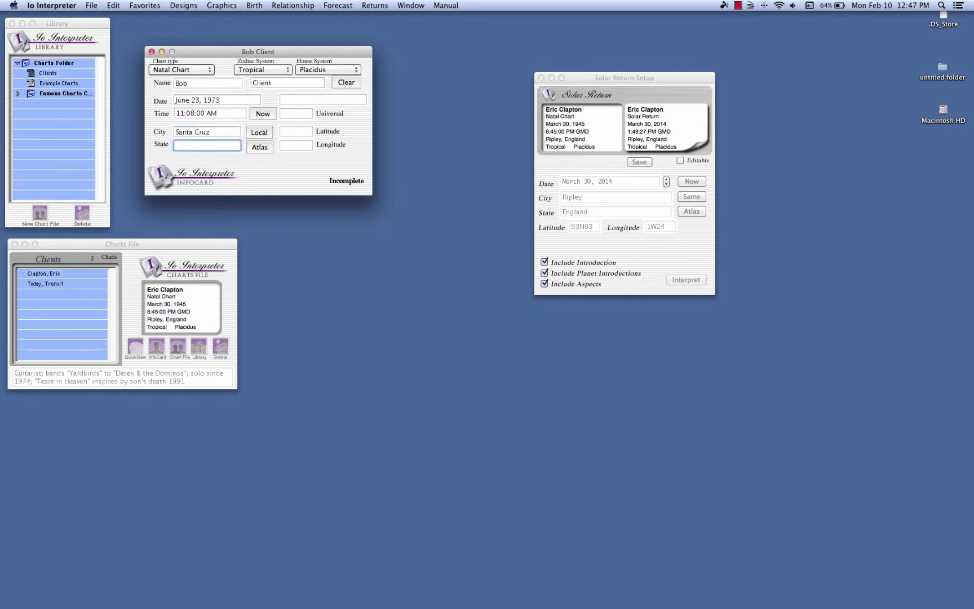
type("CA")
left_click(258, 147)
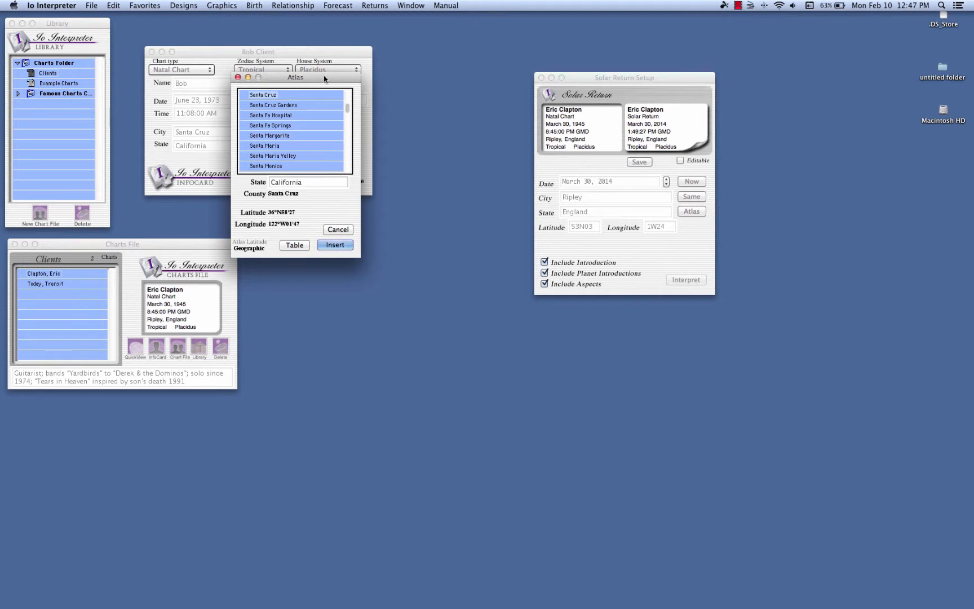
left_click_drag(324, 75, 278, 55)
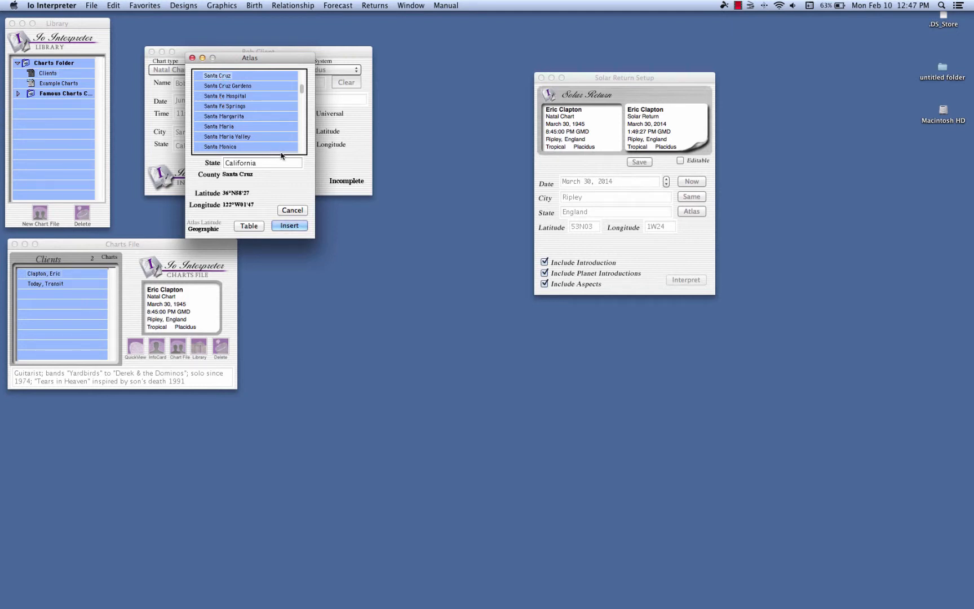
left_click(285, 224)
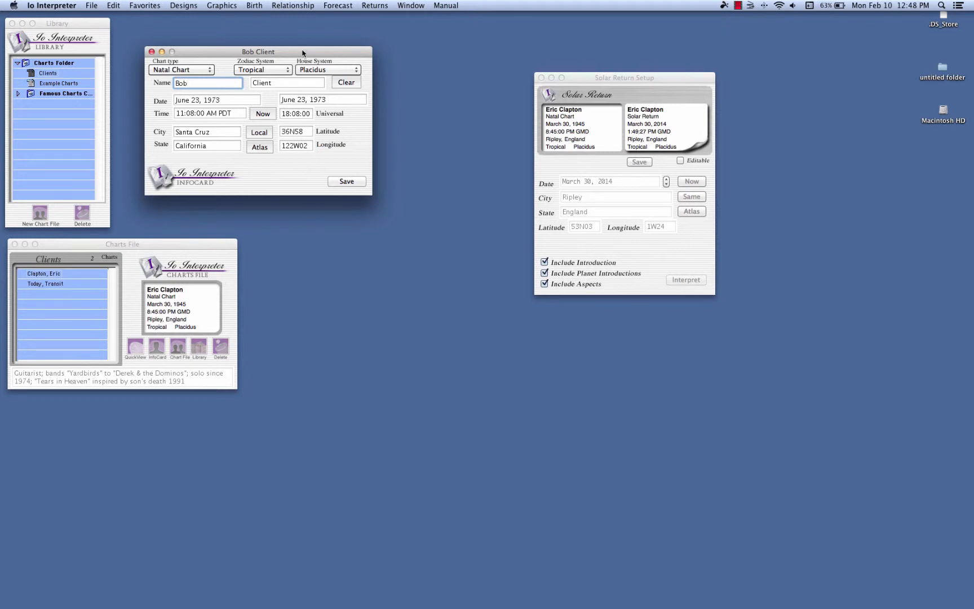
Step: Save the new client's natal chart into the Clients chart file
left_click_drag(303, 52, 273, 28)
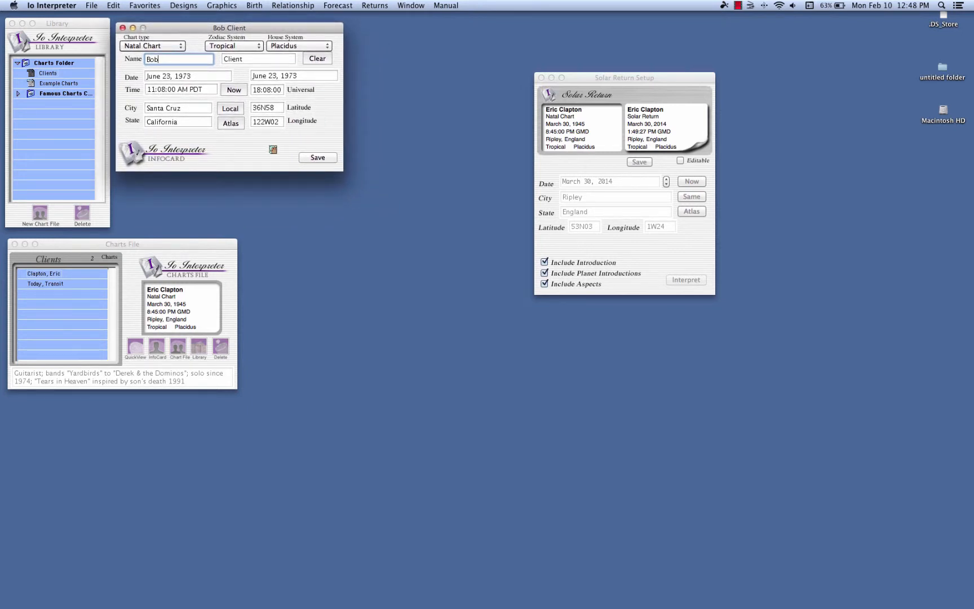
left_click(182, 246)
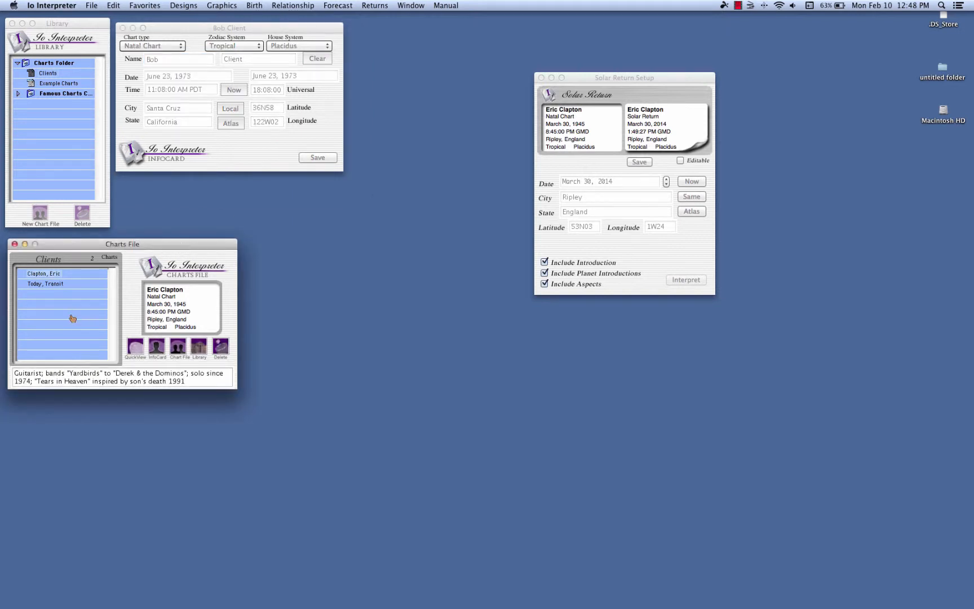
left_click(281, 152)
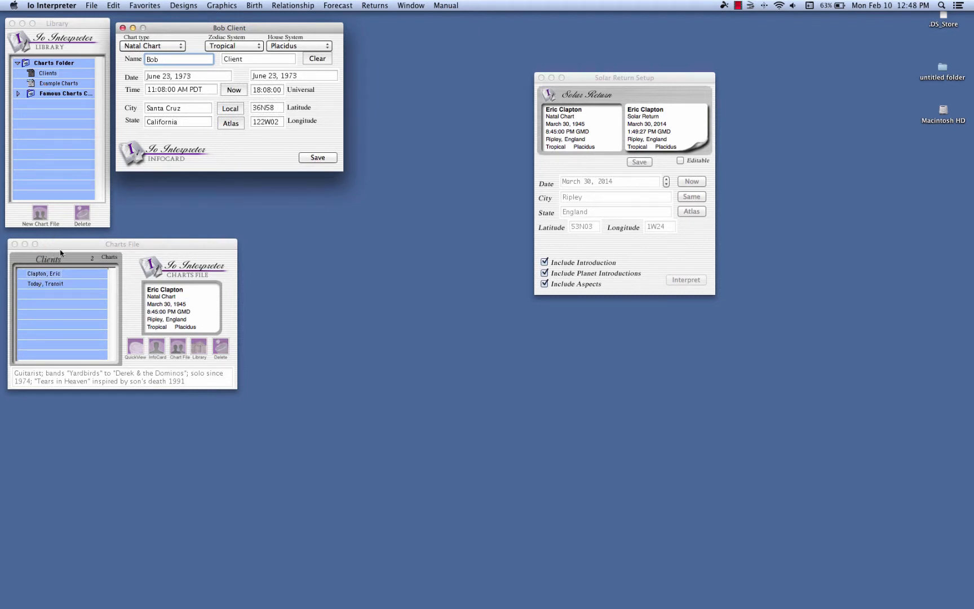
left_click(87, 249)
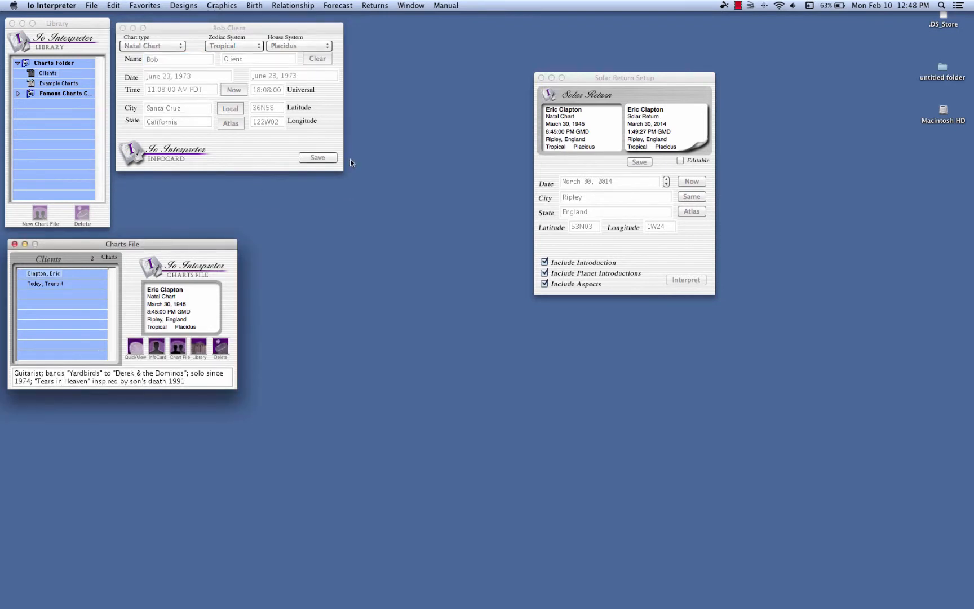
left_click(322, 157)
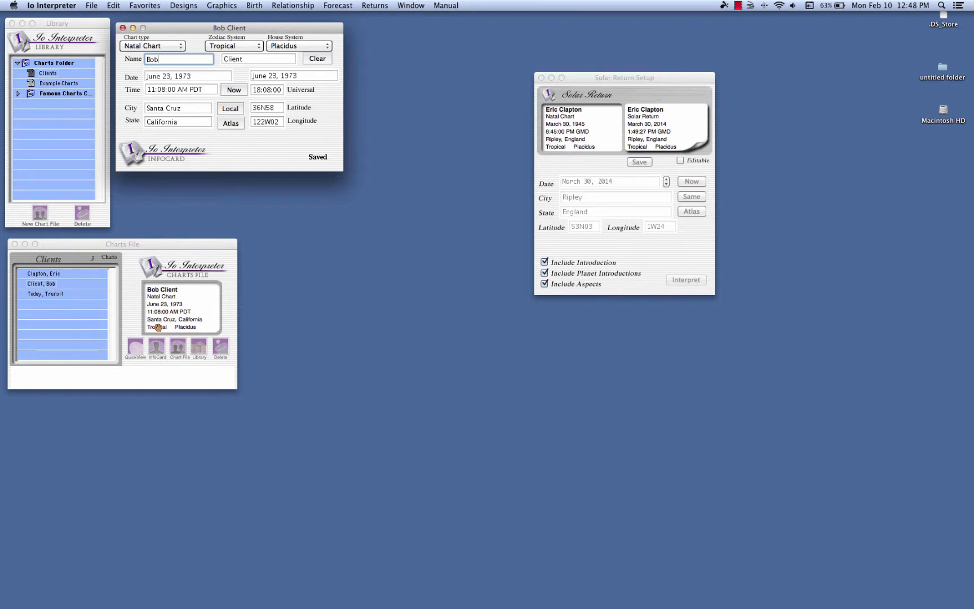
Step: Load the new client's chart from its infocard into the natal chart slot of the Solar Return setup
left_click_drag(582, 77, 603, 39)
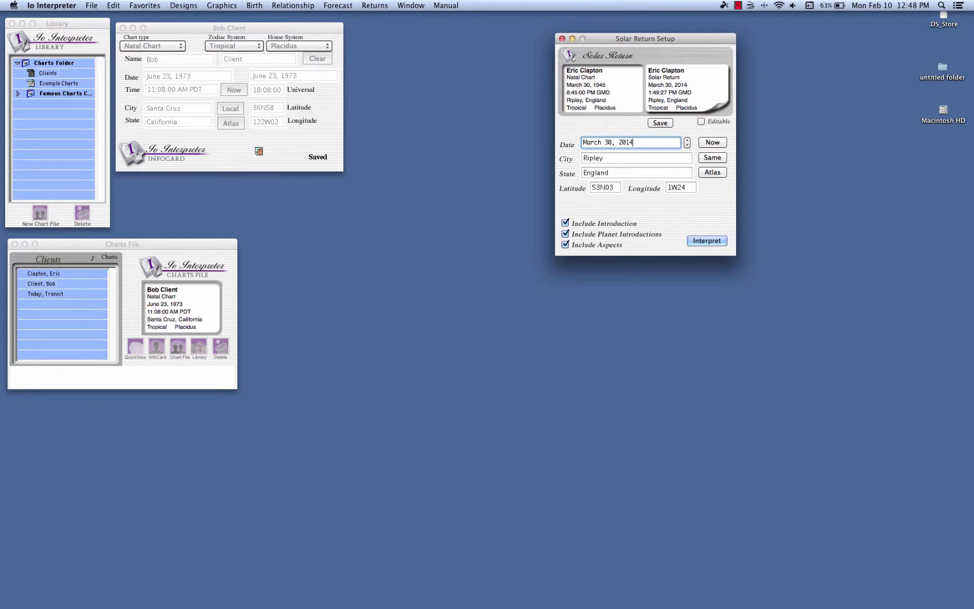
left_click_drag(259, 151, 596, 93)
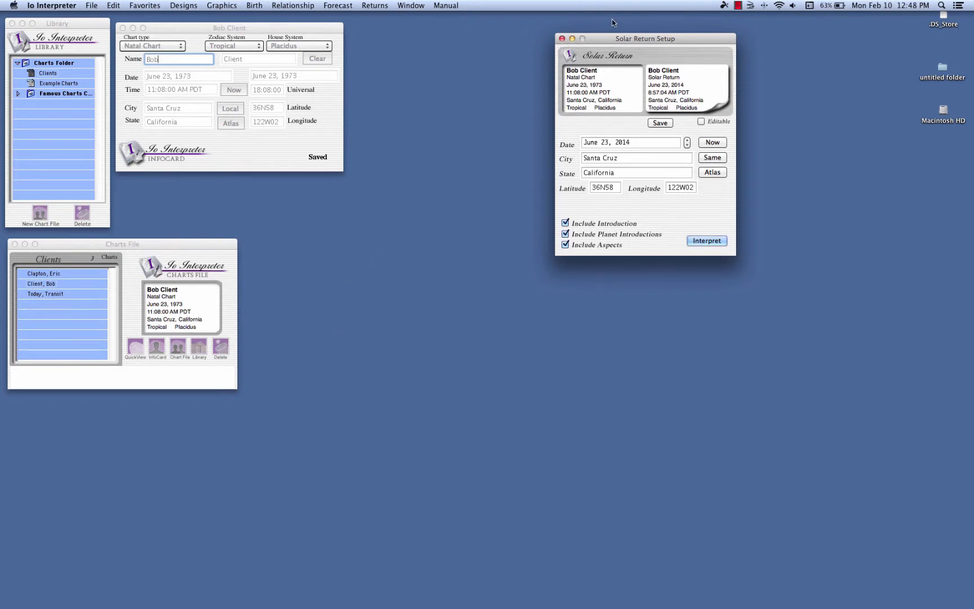
left_click_drag(607, 37, 599, 32)
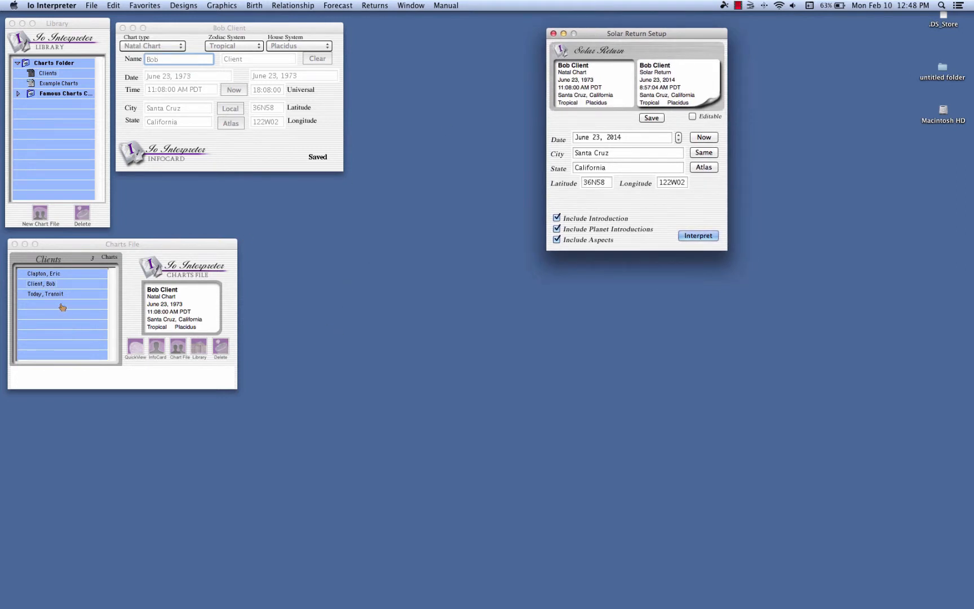
Step: Load Eric Clapton's chart from the Clients file into the Solar Return setup's natal slot
left_click(77, 245)
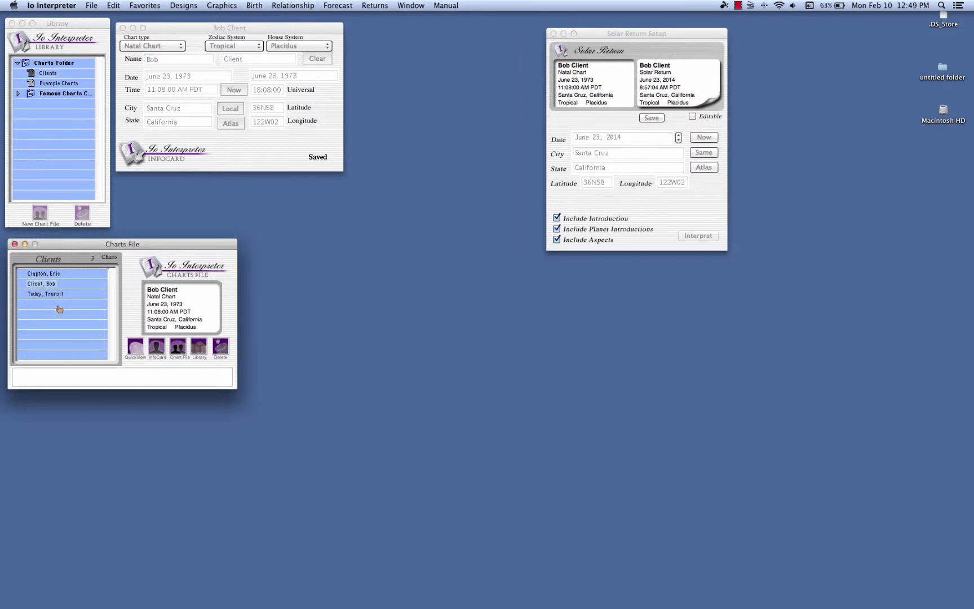
left_click(32, 274)
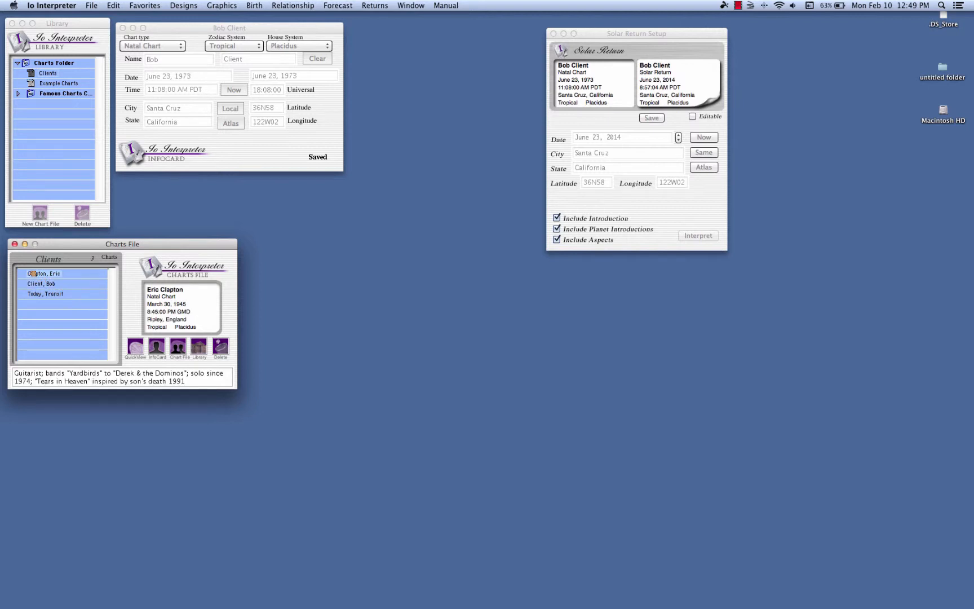
left_click_drag(32, 274, 581, 88)
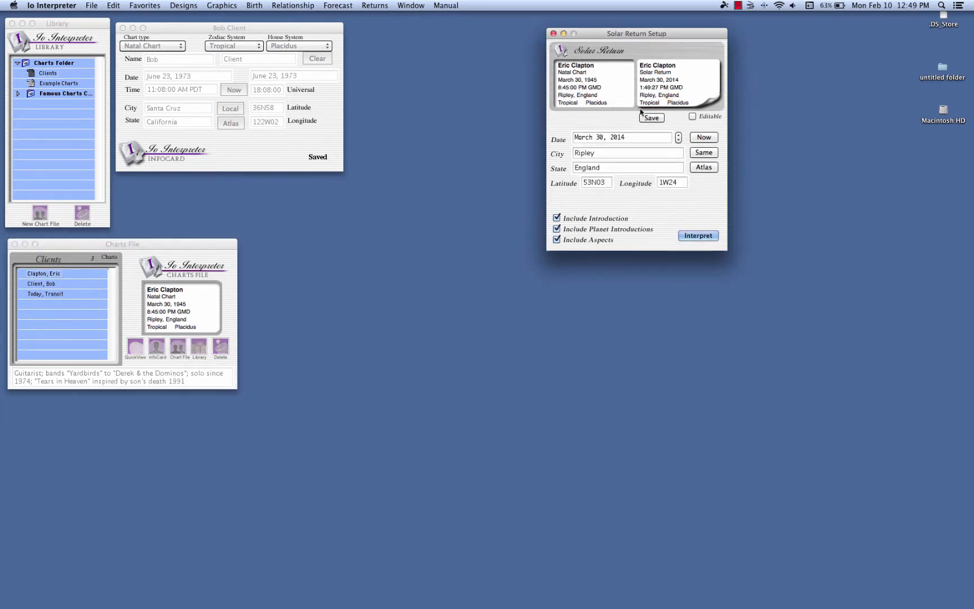
Step: Load the new client's chart from the Clients file into the Solar Return setup and close the client's infocard
left_click_drag(41, 284, 601, 85)
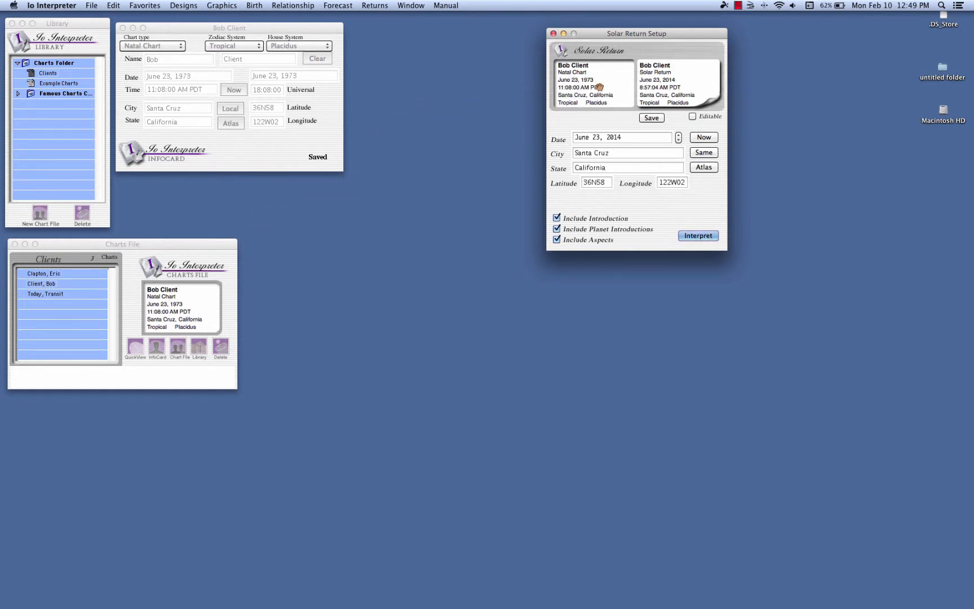
left_click(123, 27)
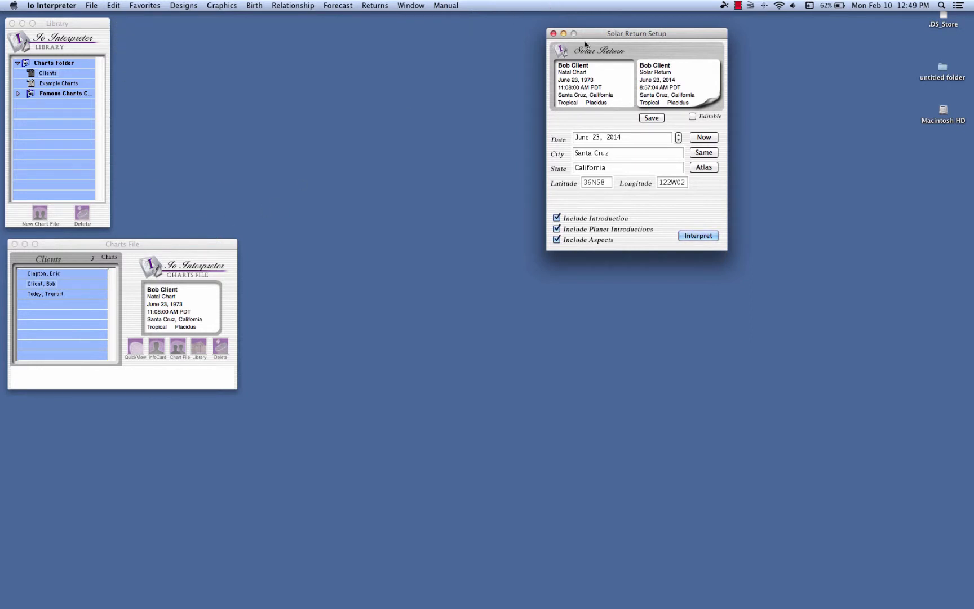
left_click_drag(597, 35, 740, 47)
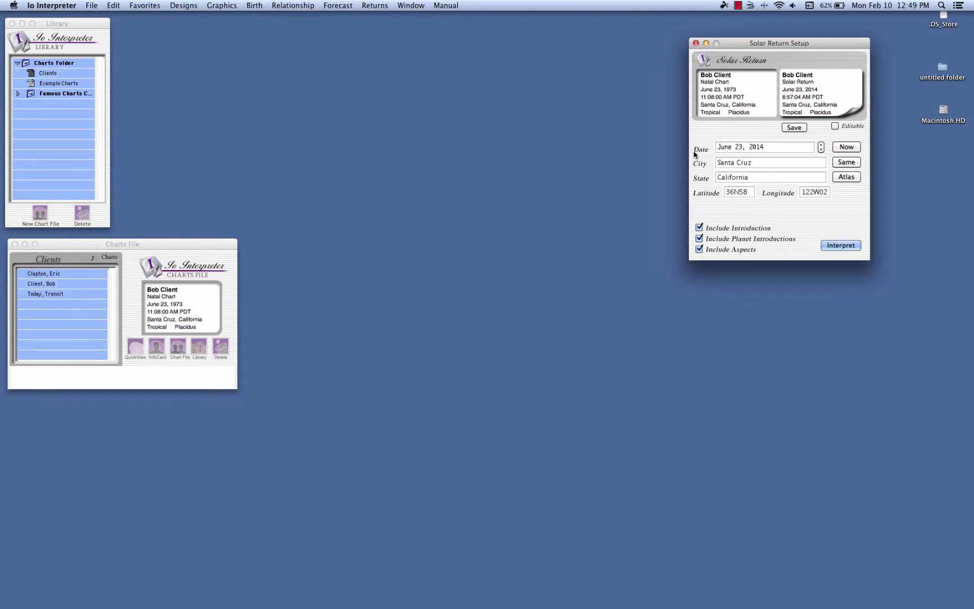
Step: Step the solar return year forward and backward, returning it to 2014
left_click(821, 146)
double_click(821, 146)
left_click(822, 150)
left_click(821, 151)
double_click(822, 151)
double_click(821, 151)
double_click(822, 150)
left_click(822, 145)
double_click(822, 146)
left_click(821, 150)
Step: Enter Miami as the city and FL as the state for the solar return location
left_click_drag(780, 162, 715, 162)
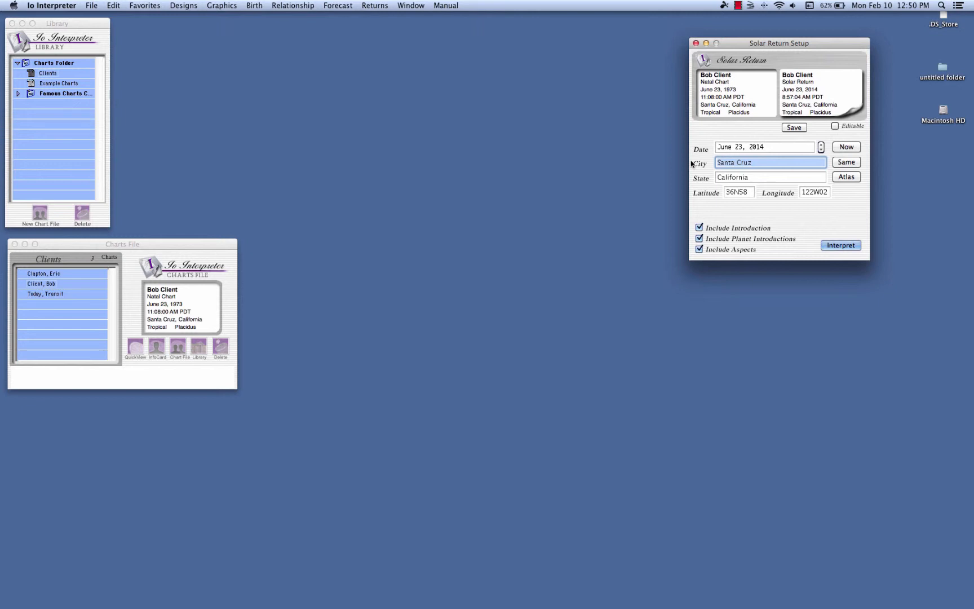
type("Miami")
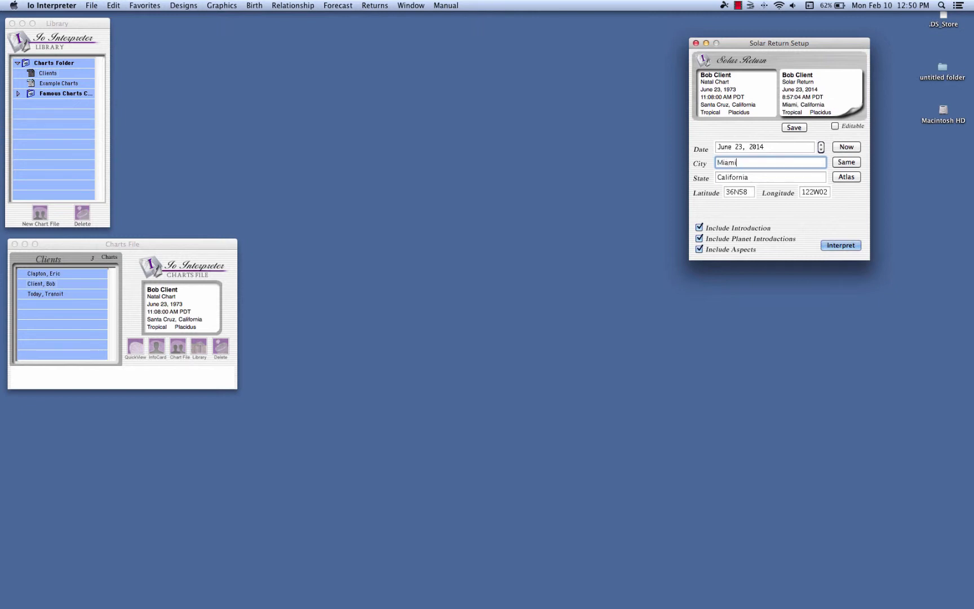
key("Tab")
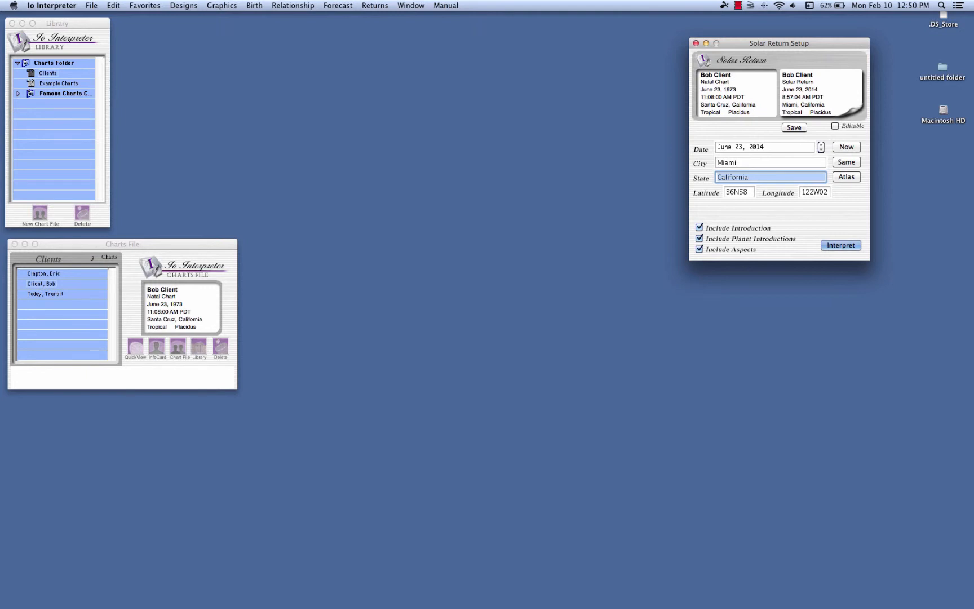
type("FL")
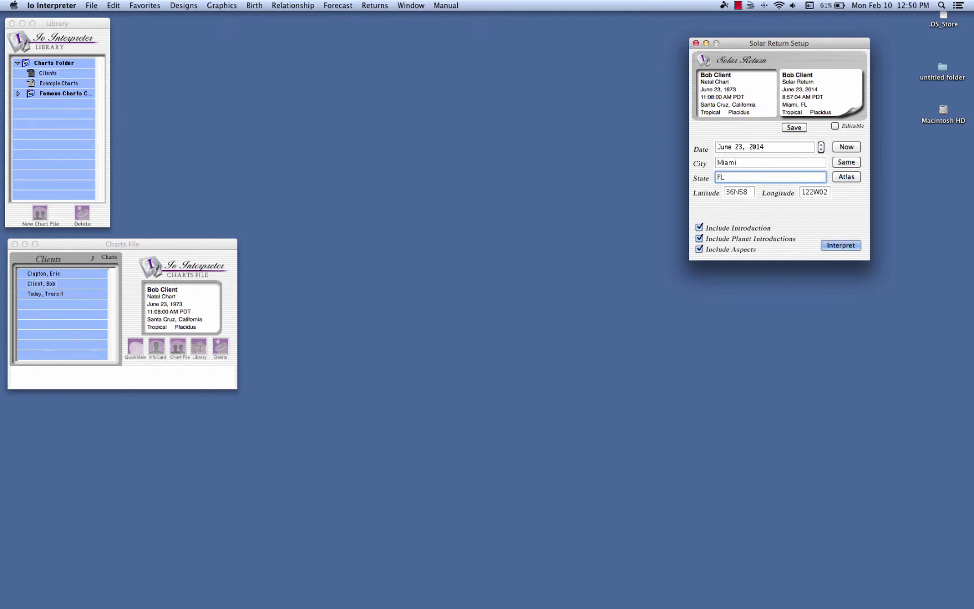
Step: Look up Miami, Florida in the Atlas and insert its coordinates into the solar return setup
left_click(848, 177)
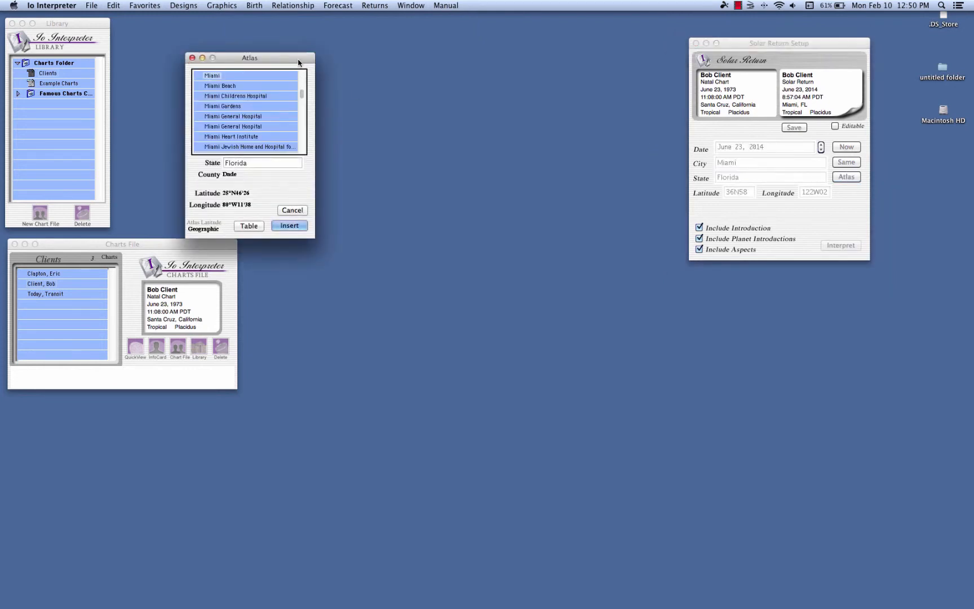
left_click_drag(307, 59, 645, 90)
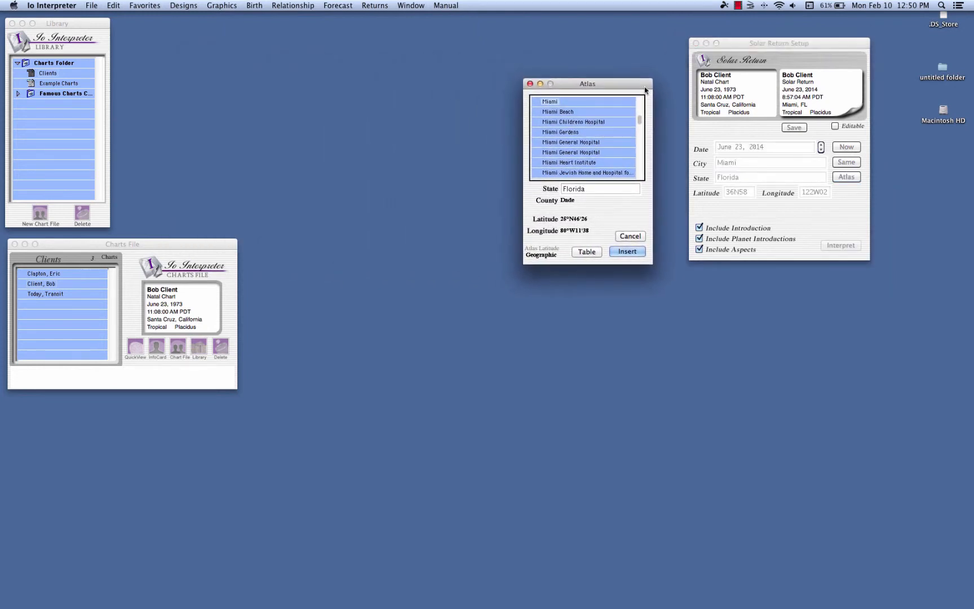
left_click(555, 115)
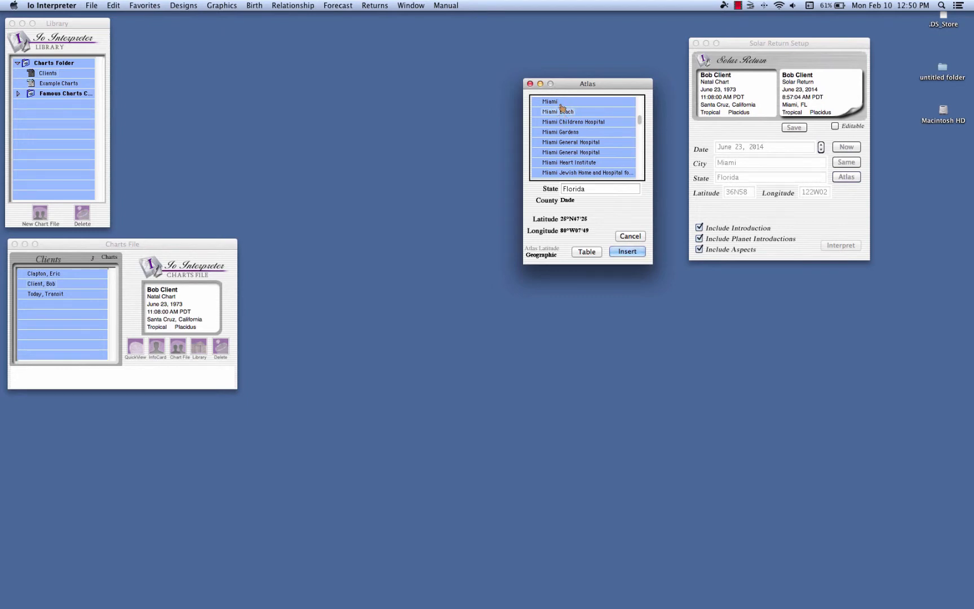
left_click(550, 104)
left_click(624, 252)
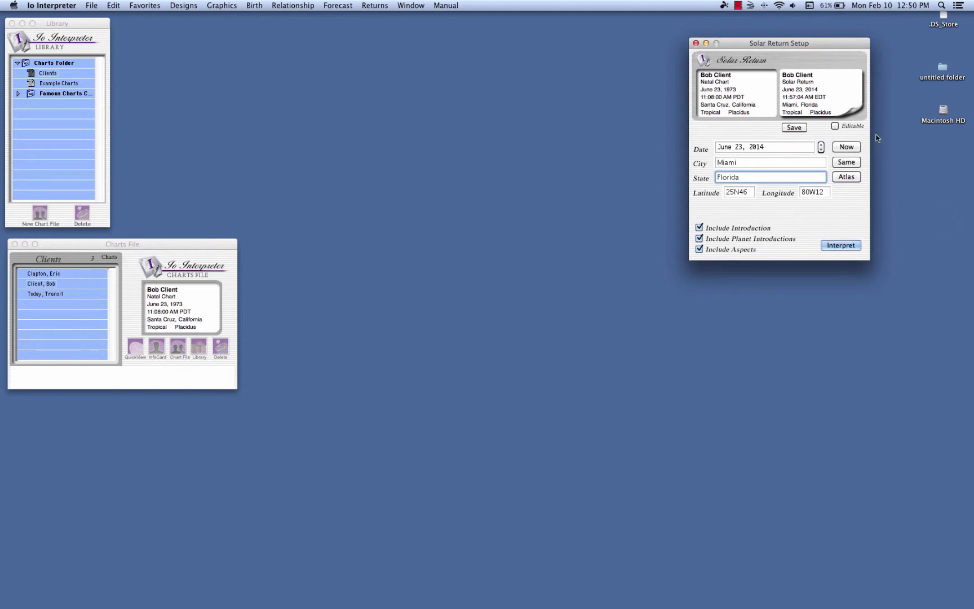
Step: Switch the introduction, planet introductions and aspects options of the interpretation off and back on
left_click_drag(837, 44, 801, 42)
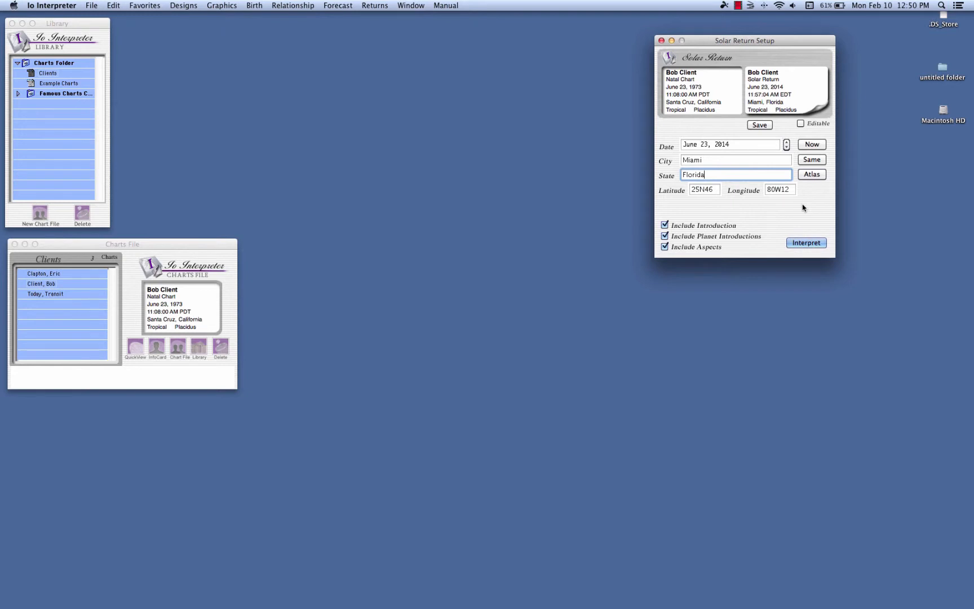
left_click(665, 225)
left_click(665, 236)
left_click(665, 246)
left_click(666, 225)
left_click(665, 236)
left_click(665, 247)
left_click(666, 237)
left_click(666, 236)
left_click_drag(799, 40, 837, 39)
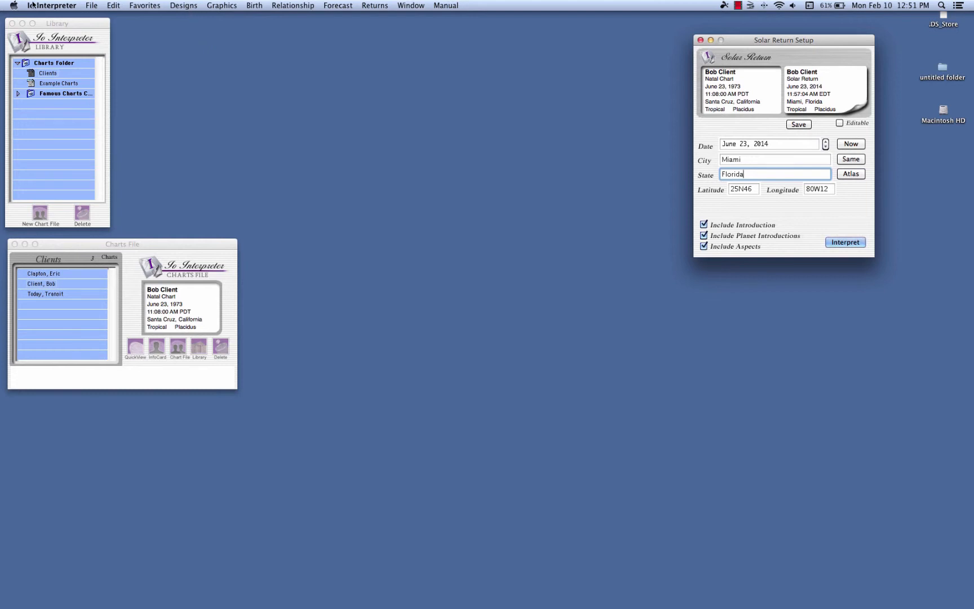
Step: Create a Solar Return Cover Page for the client's chart and place its window beneath the library's upper edge
left_click(181, 6)
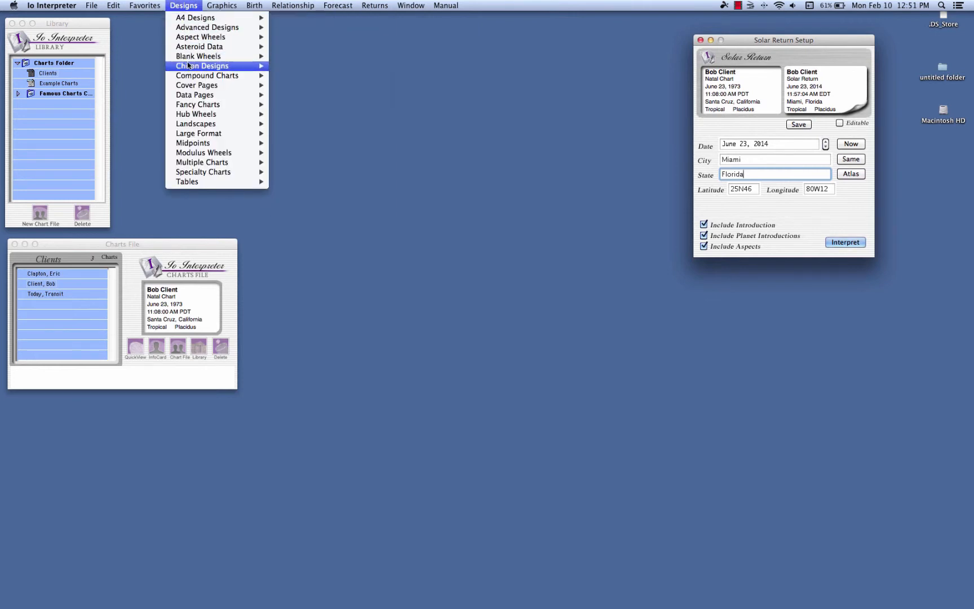
mouse_move(192, 88)
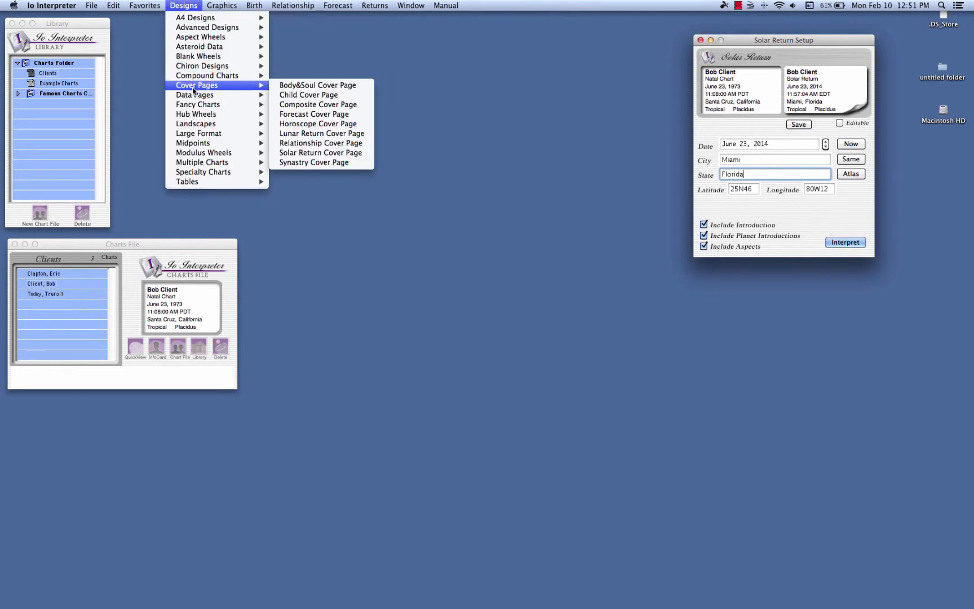
mouse_move(256, 85)
left_click(316, 152)
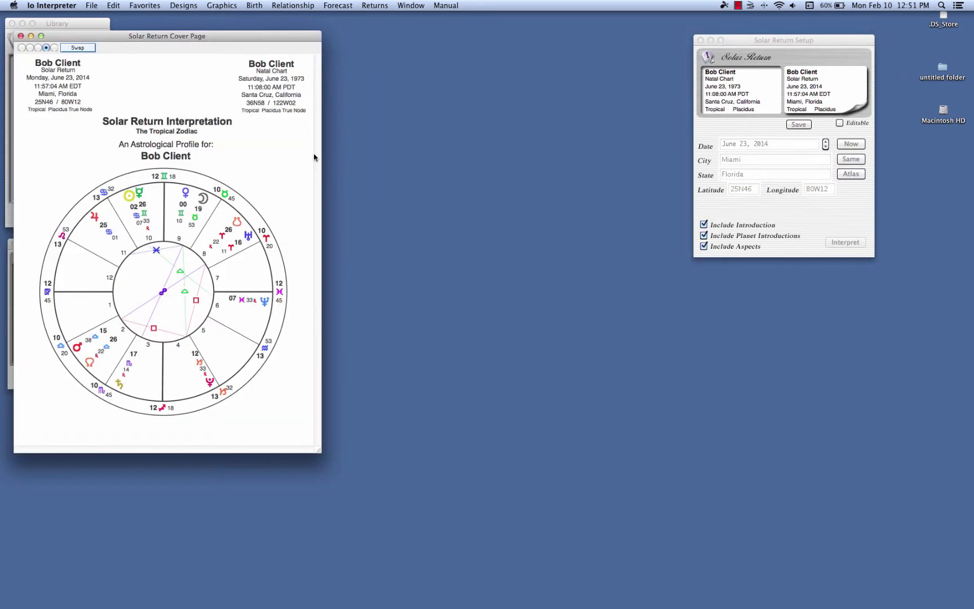
left_click_drag(232, 37, 304, 99)
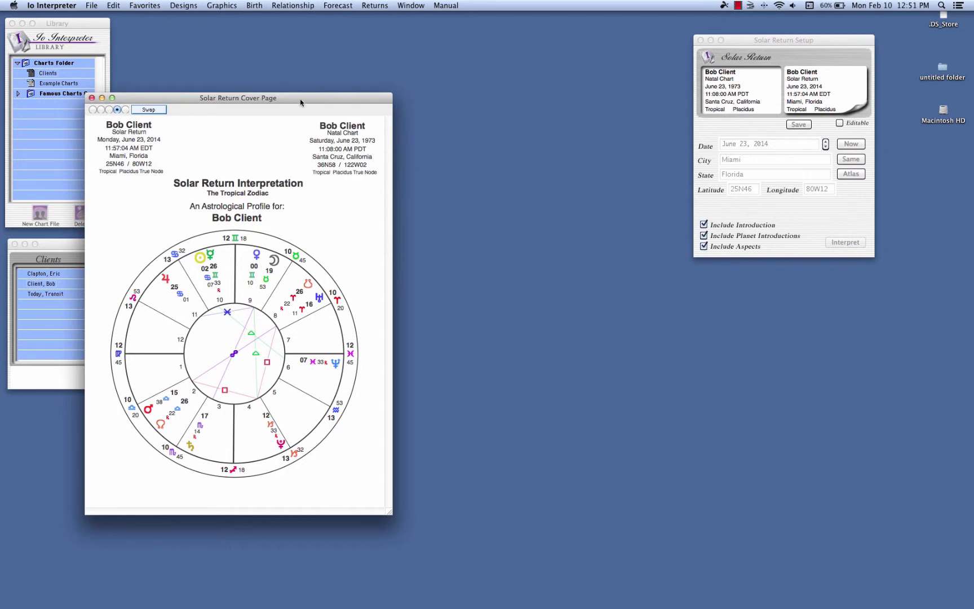
left_click_drag(302, 102, 236, 89)
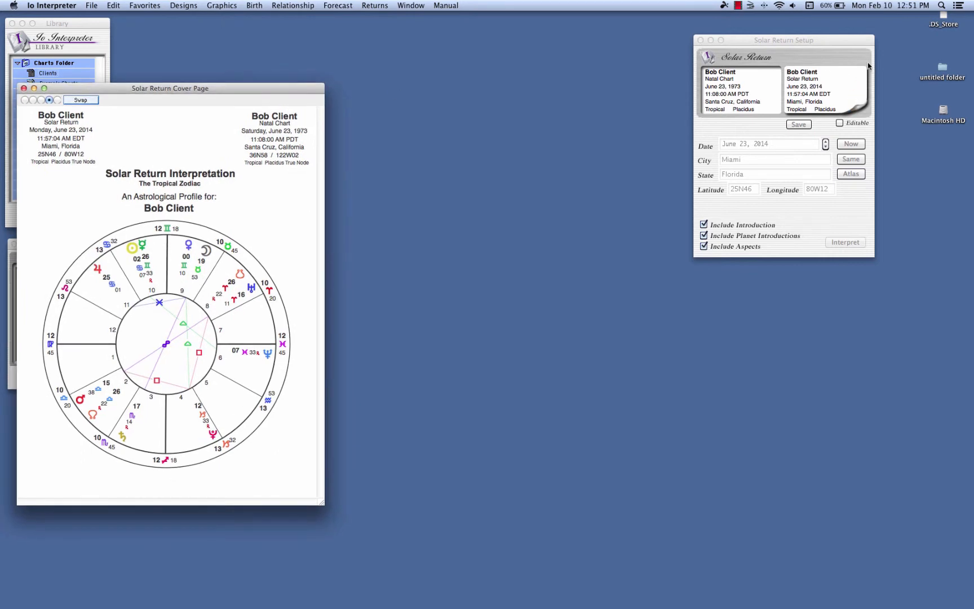
Step: Generate the solar return interpretation and place the report beside the cover page
left_click_drag(846, 40, 874, 69)
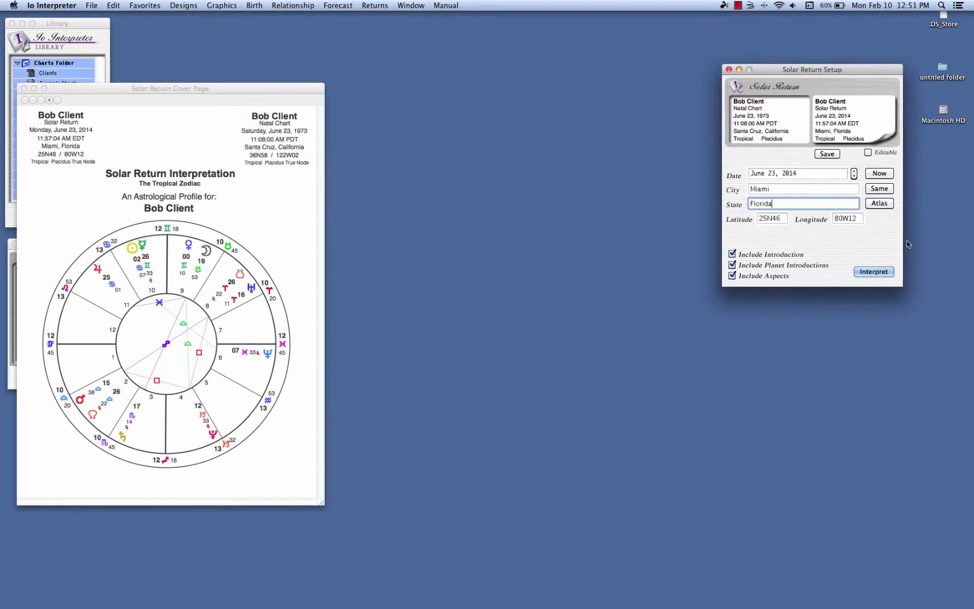
left_click(874, 271)
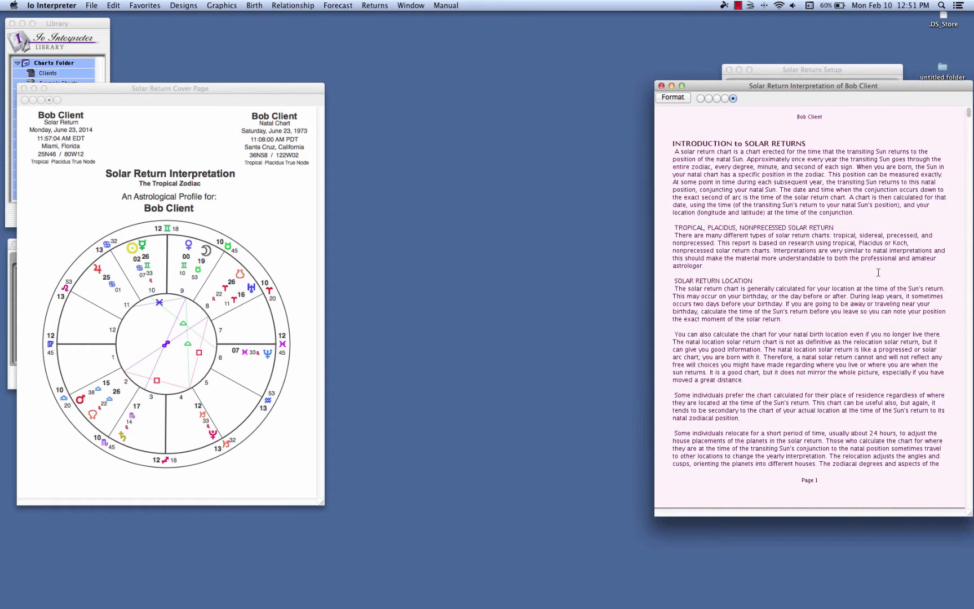
left_click_drag(925, 92, 611, 96)
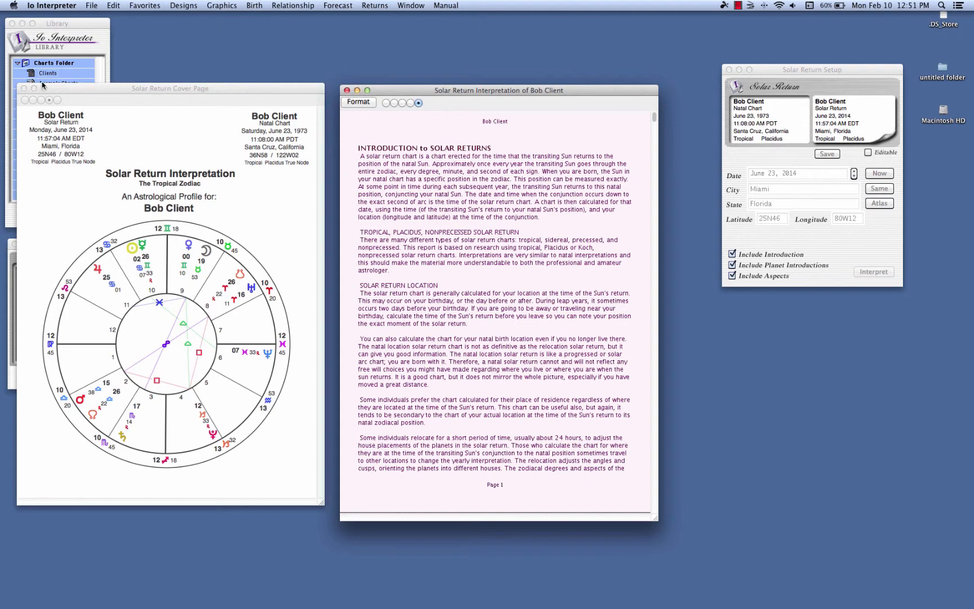
left_click(71, 94)
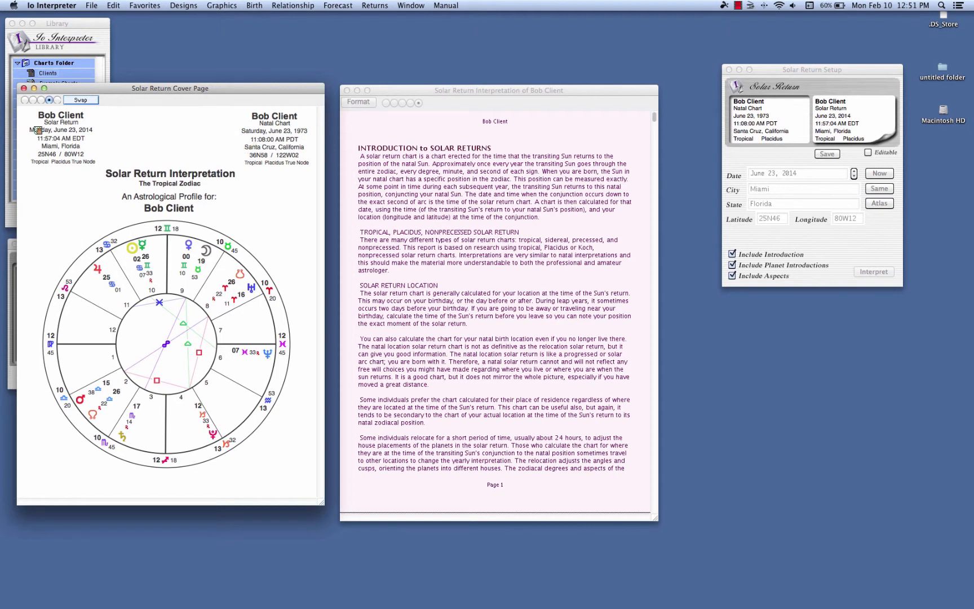
left_click(396, 93)
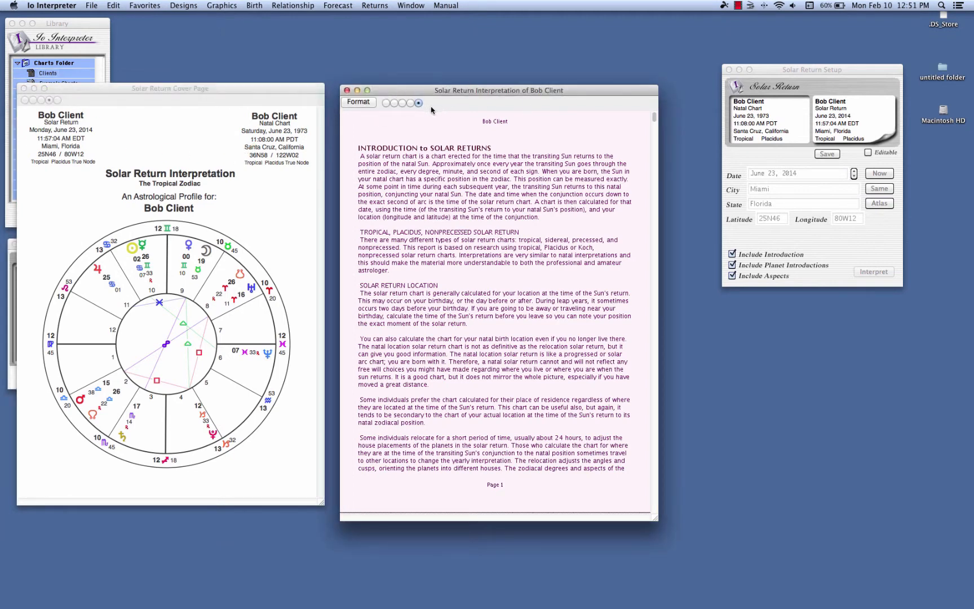
Step: Preview the report in the other four format presets and view the first preset's Format settings without changing them
left_click(411, 103)
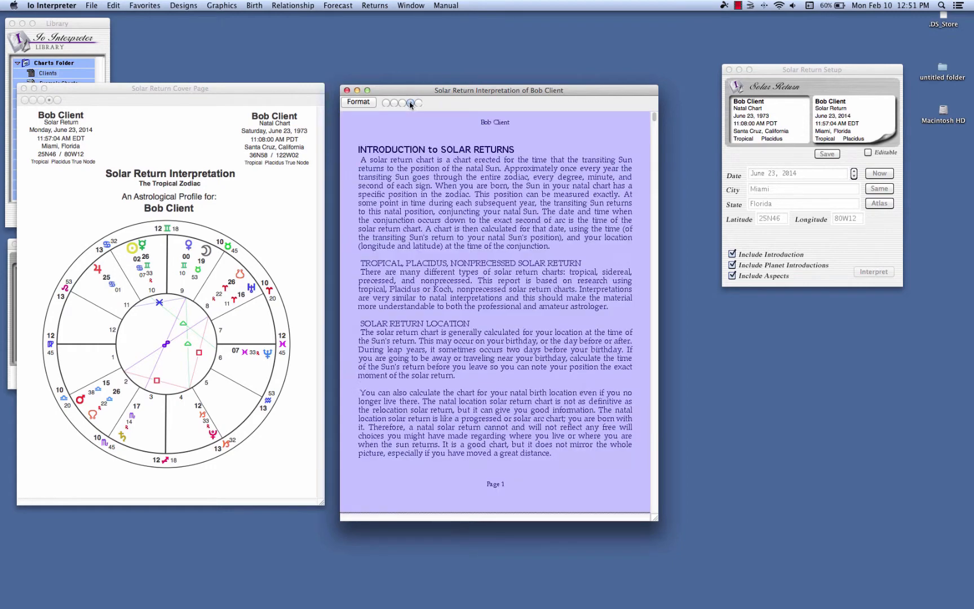
left_click(402, 103)
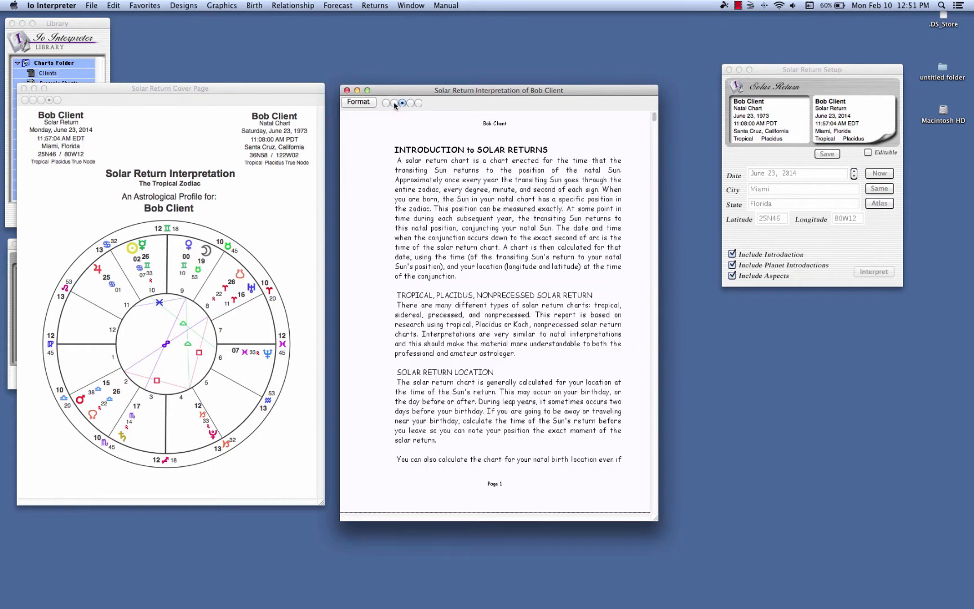
left_click(394, 104)
left_click(387, 103)
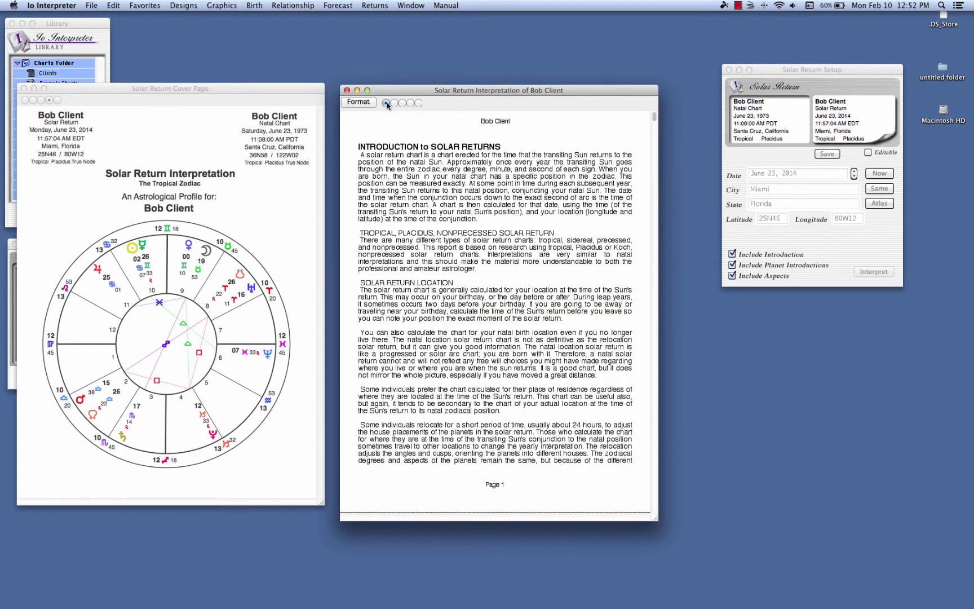
left_click(360, 104)
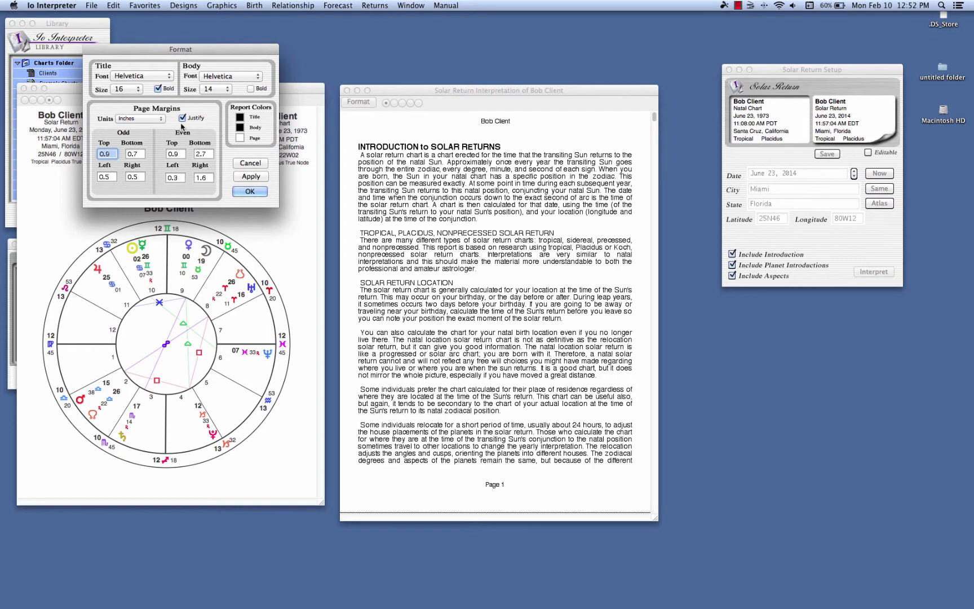
left_click(251, 162)
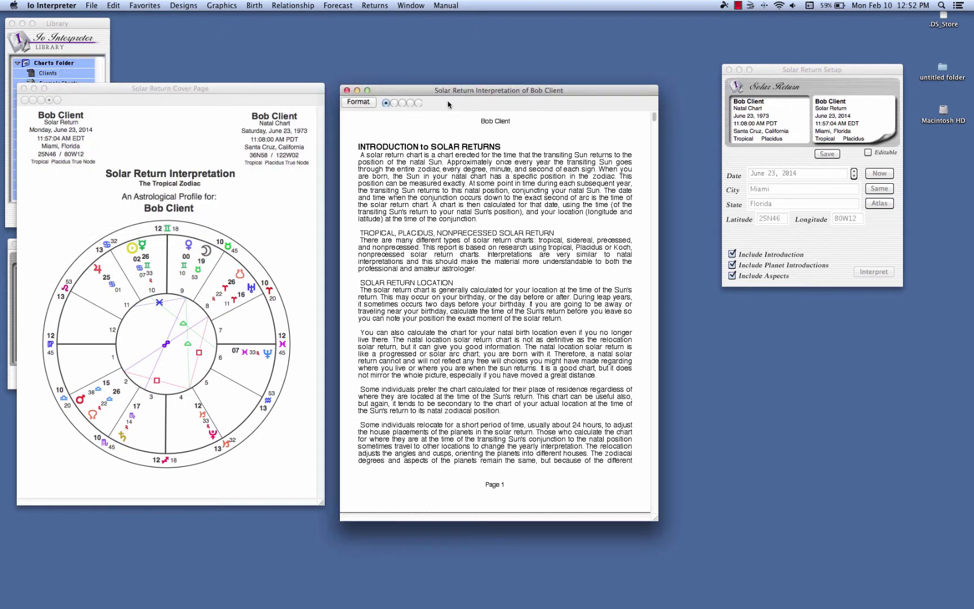
Step: Apply the fifth format preset to the report and reposition its window against the cover page
left_click(418, 103)
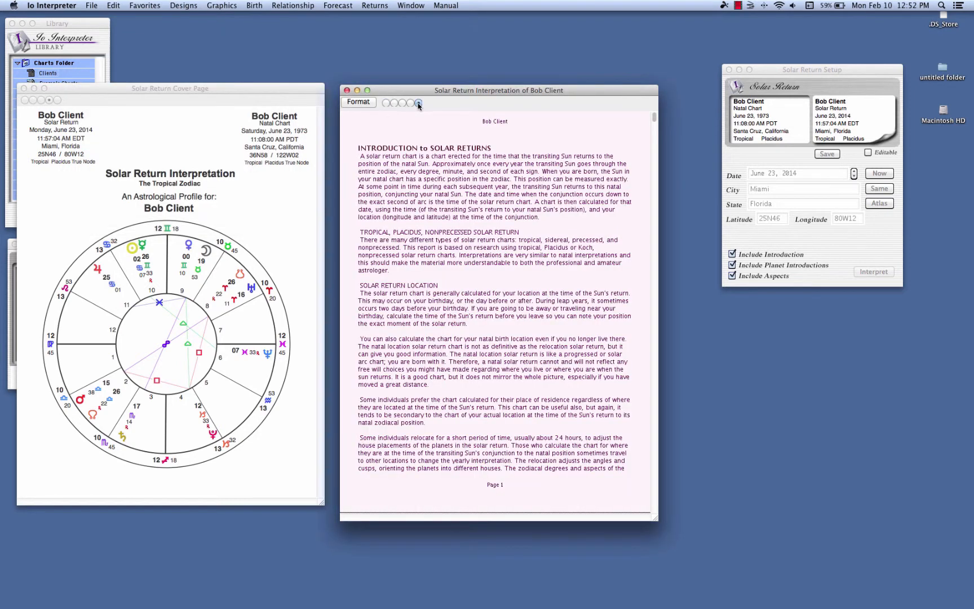
left_click_drag(597, 92, 604, 71)
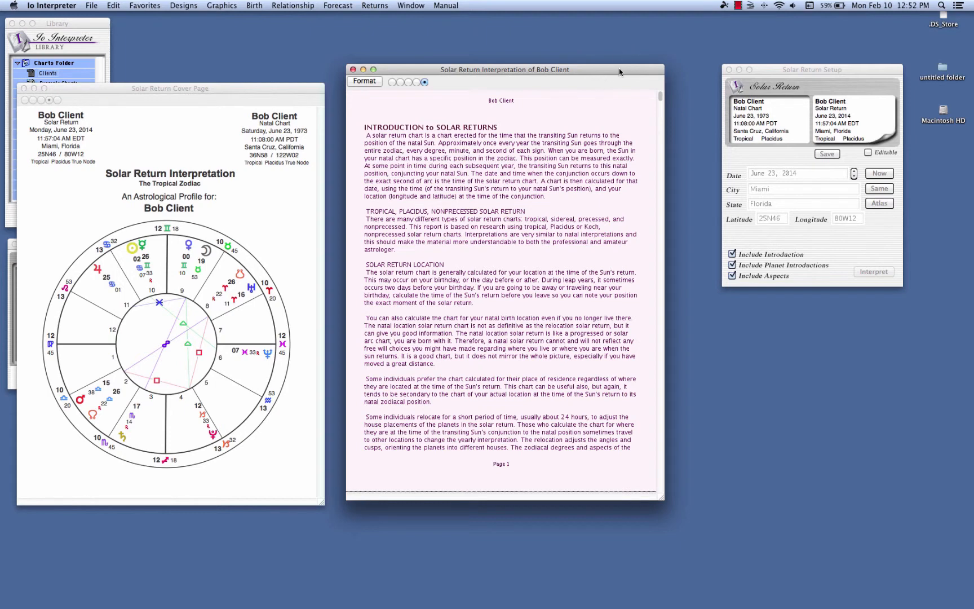
left_click_drag(619, 69, 604, 70)
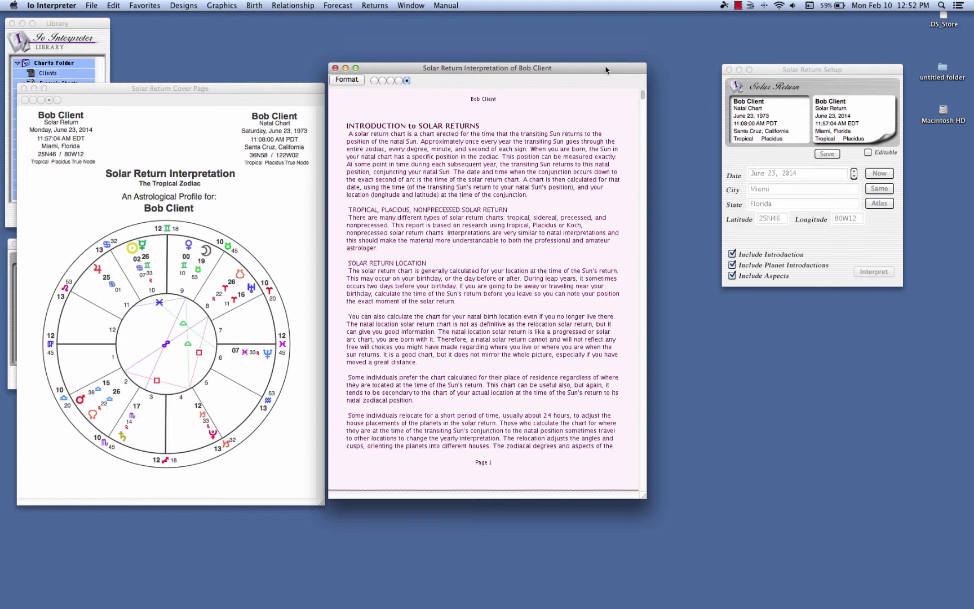
left_click_drag(606, 70, 608, 70)
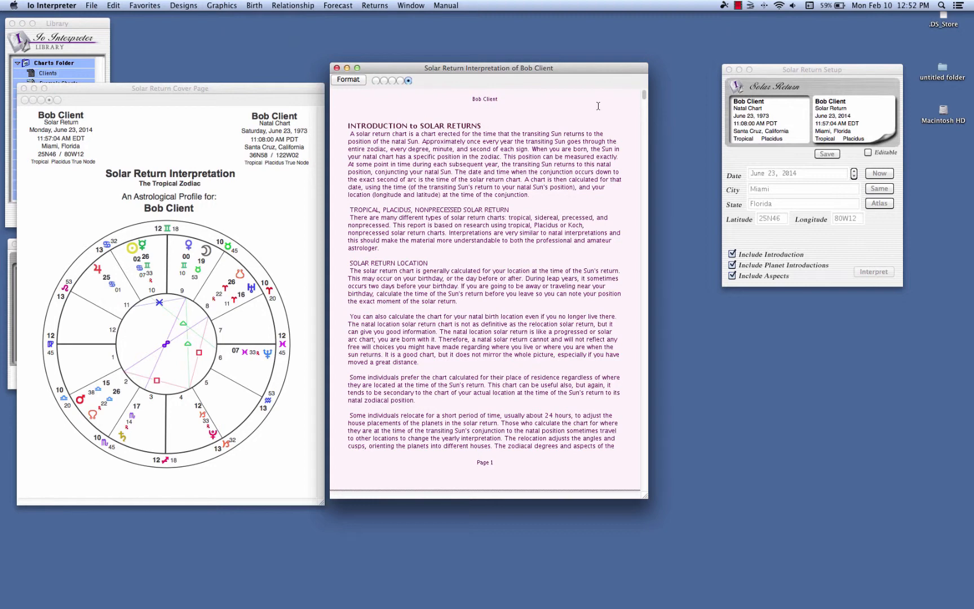
Step: Save the solar return interpretation as a PDF on the Desktop, named with the client's first name in possessive form plus "Solar Return Report 2014"
left_click(92, 7)
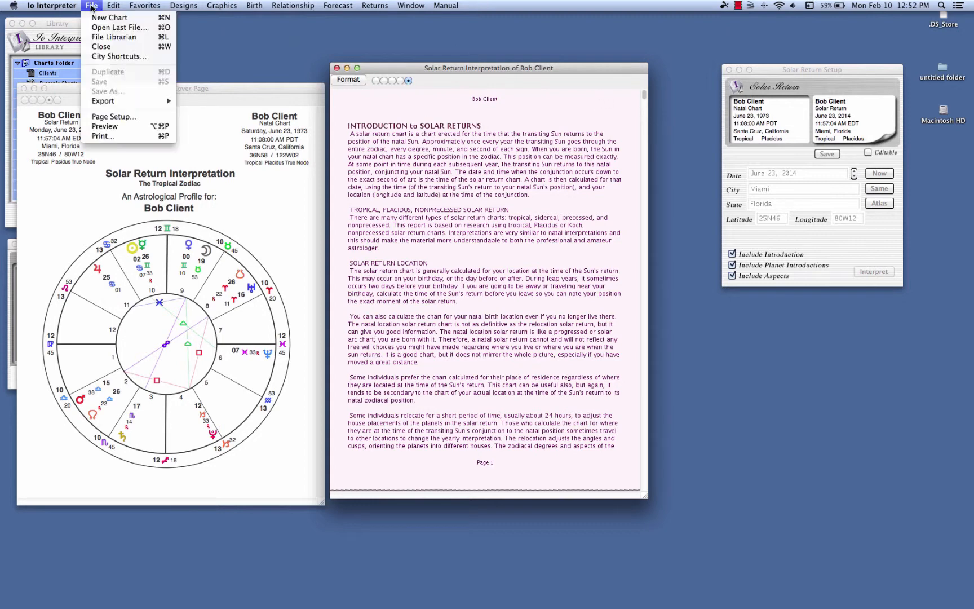
left_click(99, 137)
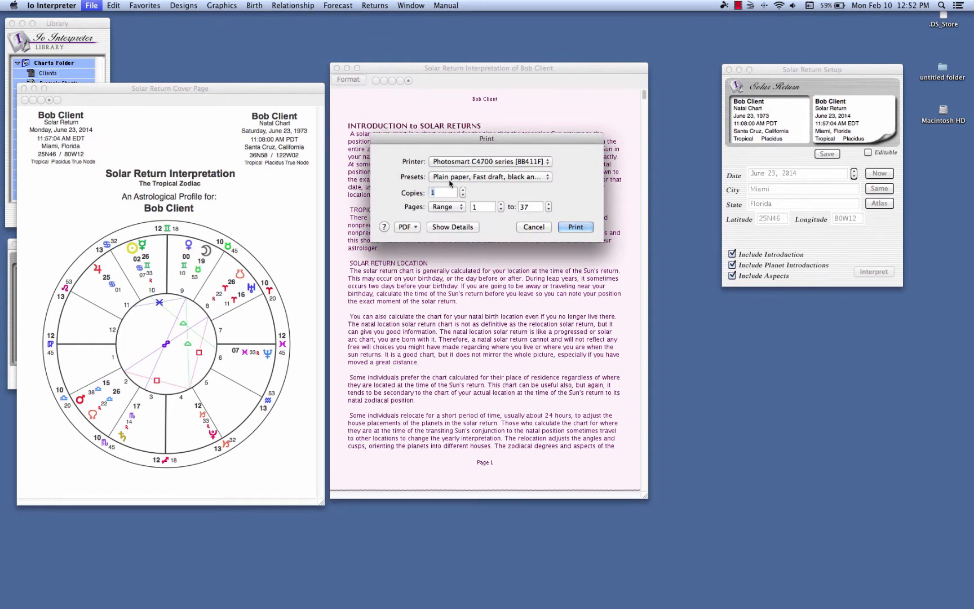
left_click(416, 228)
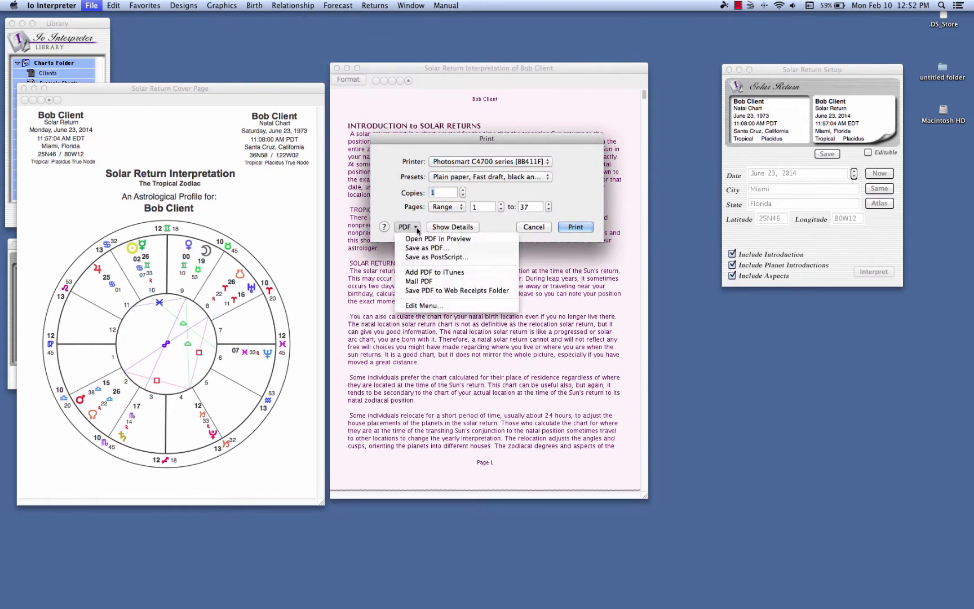
left_click(415, 249)
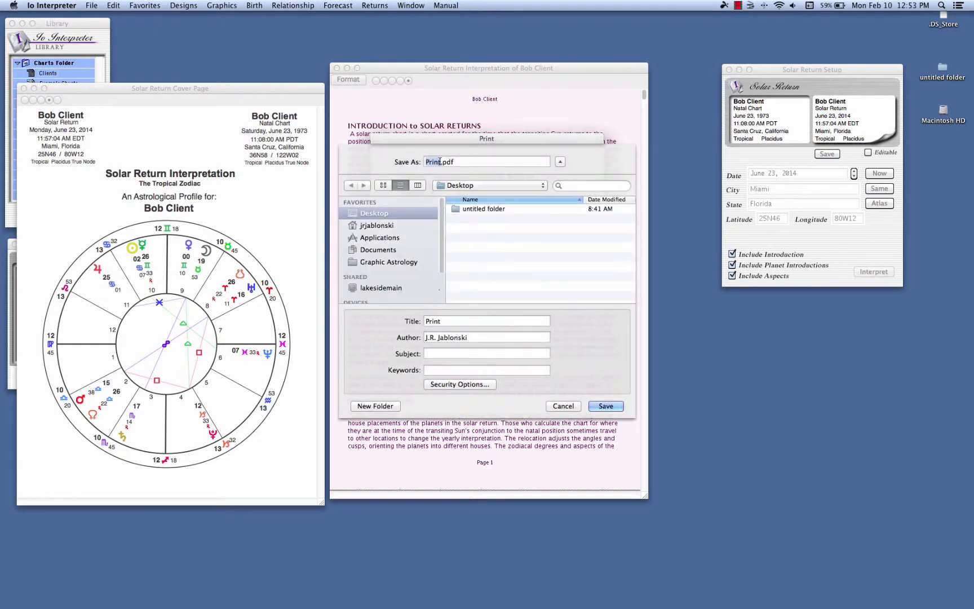
type("Bob's Solar RE")
key("BackSpace")
type("eturn Report 2014")
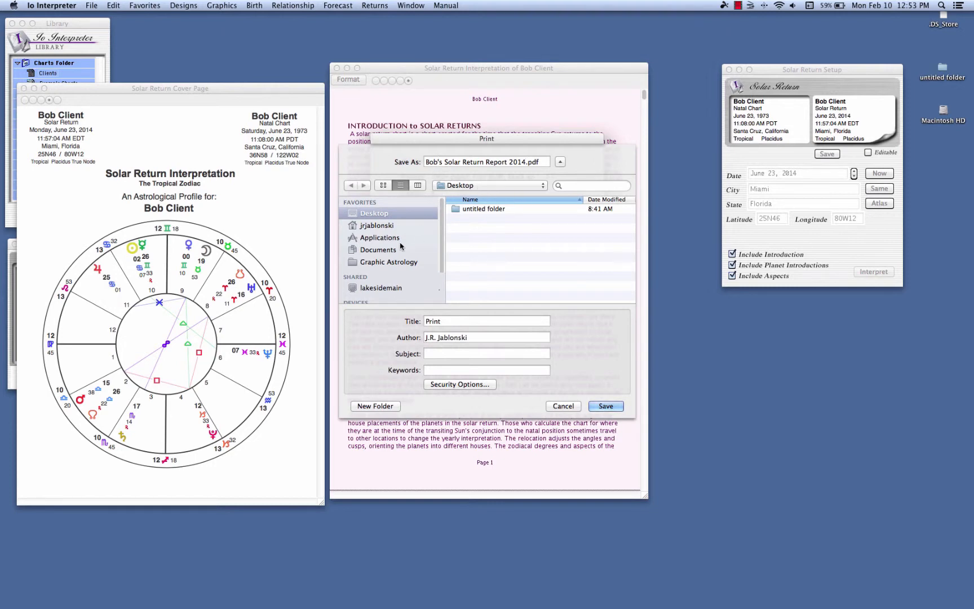
left_click(372, 253)
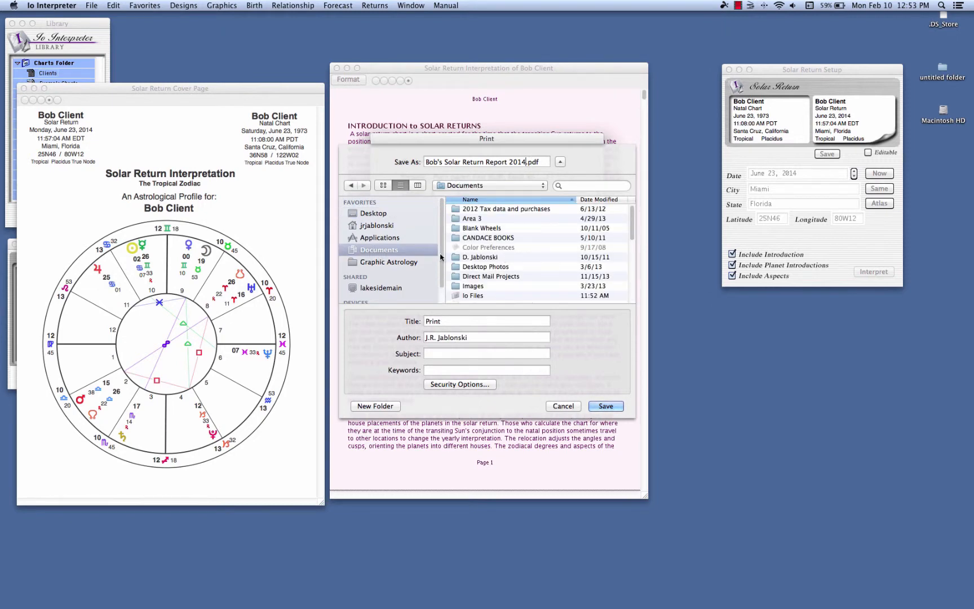
left_click(371, 215)
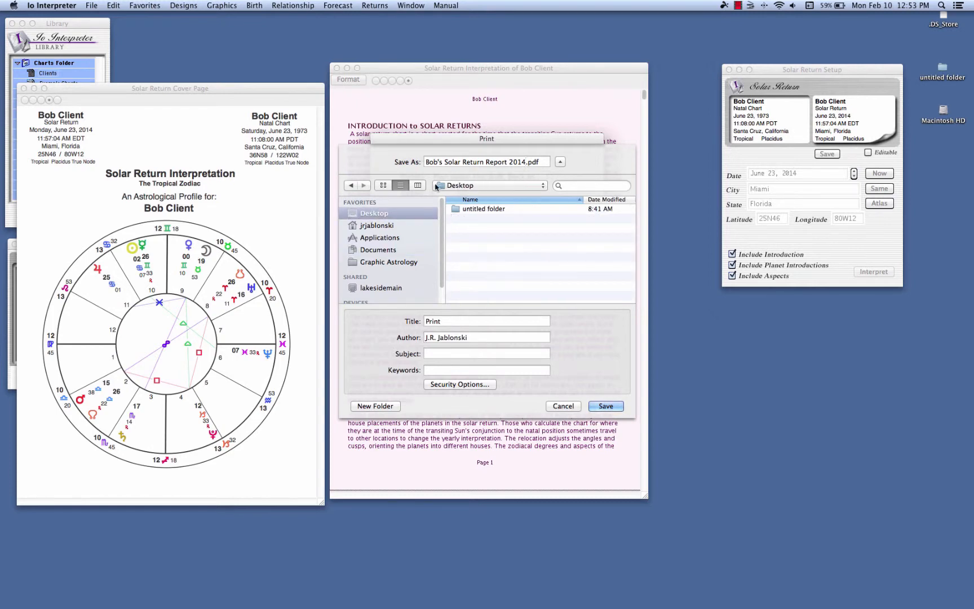
left_click(611, 408)
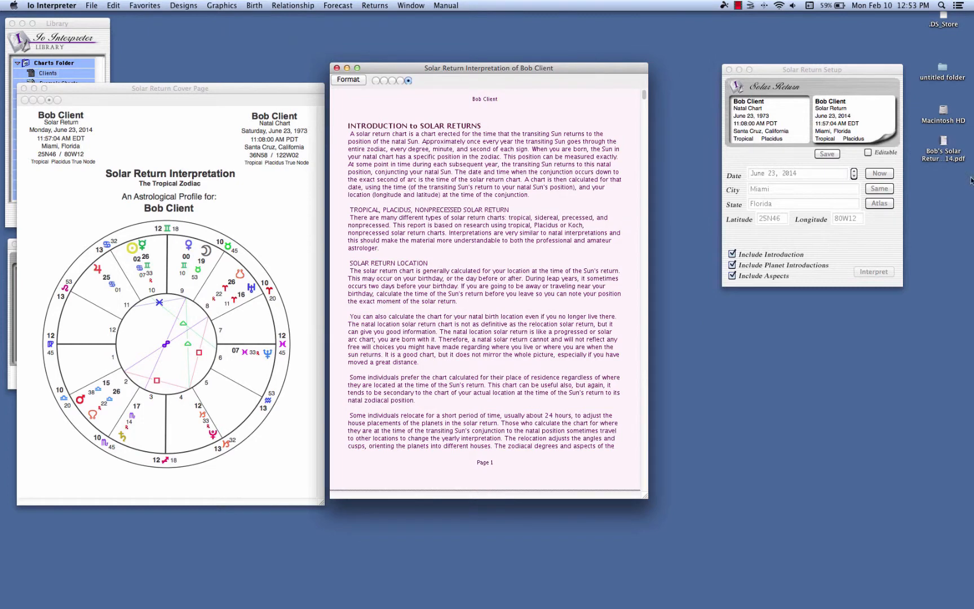
Step: Move the saved PDF's desktop icon below the Solar Return Setup window and lower the report window level with the cover page
left_click_drag(950, 147, 954, 340)
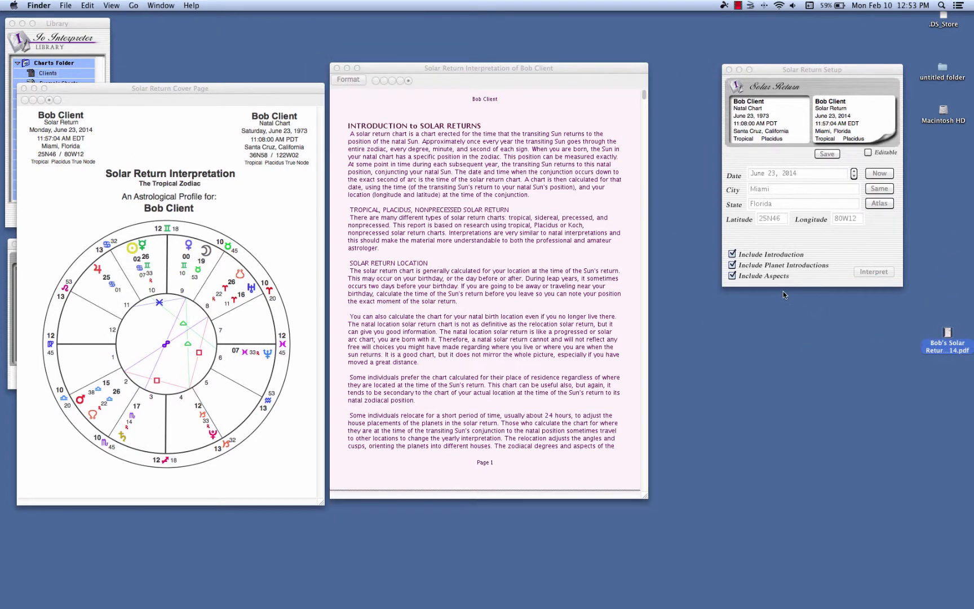
left_click_drag(576, 66, 578, 90)
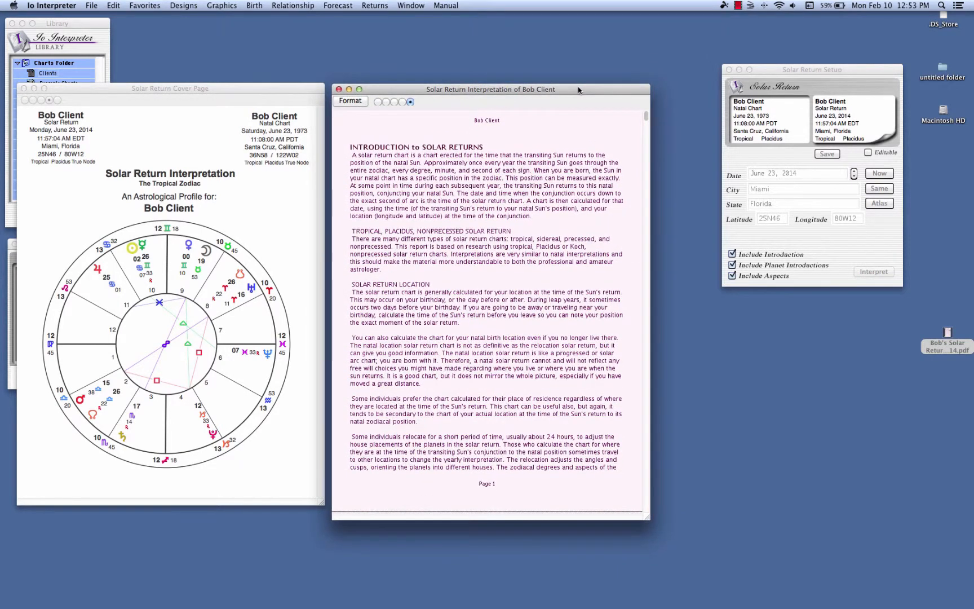
Step: Open a print preview of the Solar Return Cover Page and look over the page down to the chart wheel
left_click(231, 92)
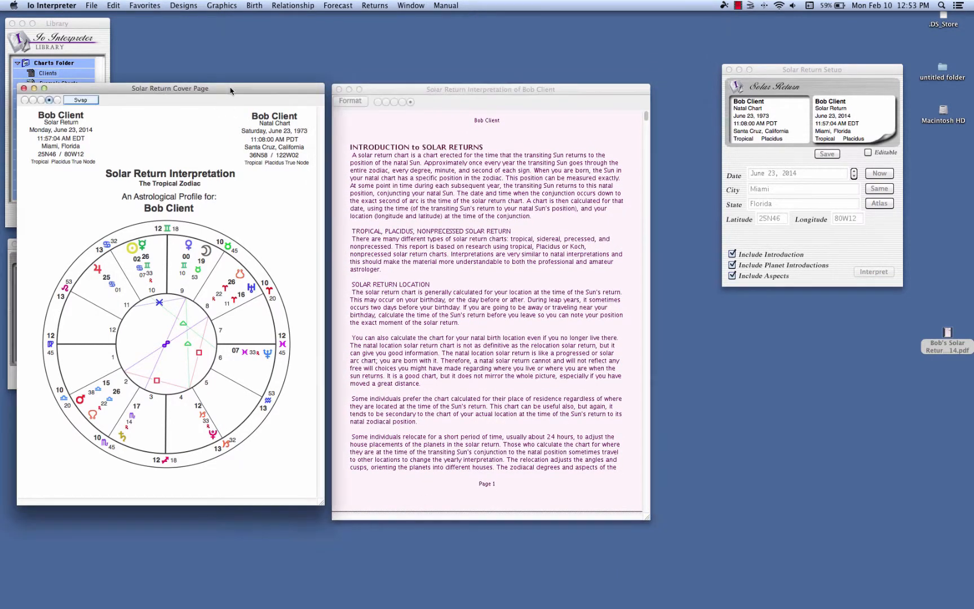
left_click(92, 5)
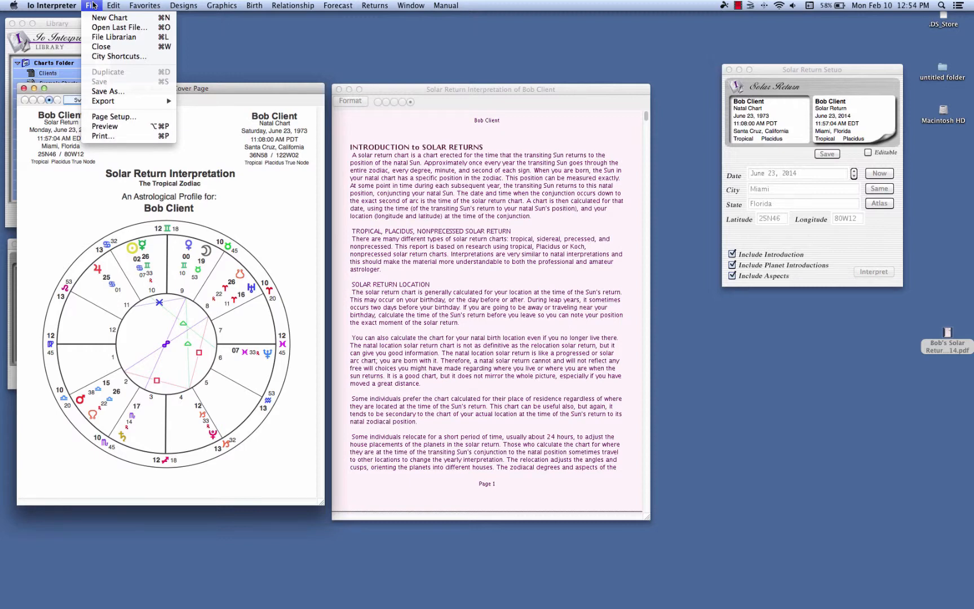
left_click(106, 126)
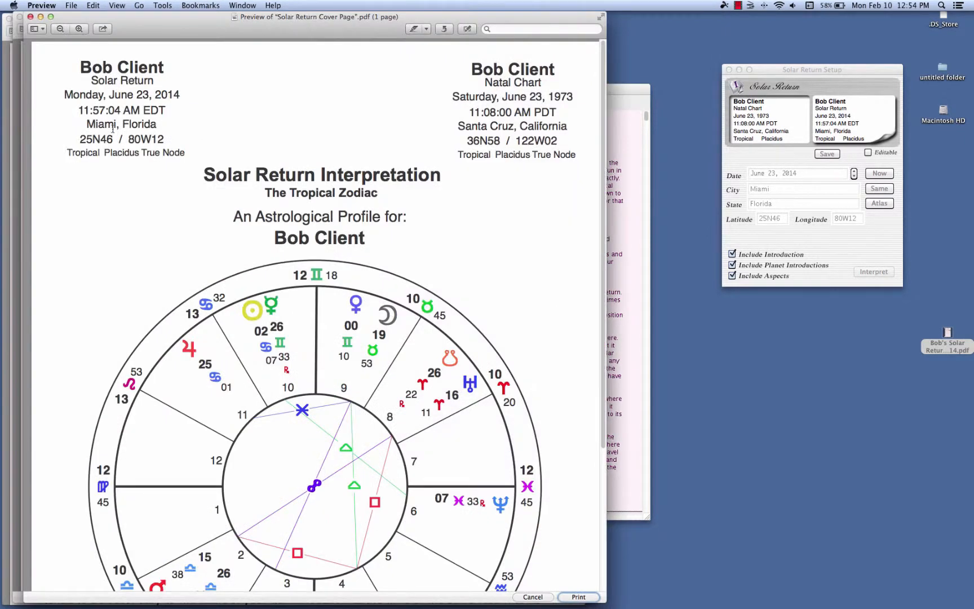
scroll(547, 303, "down", 10)
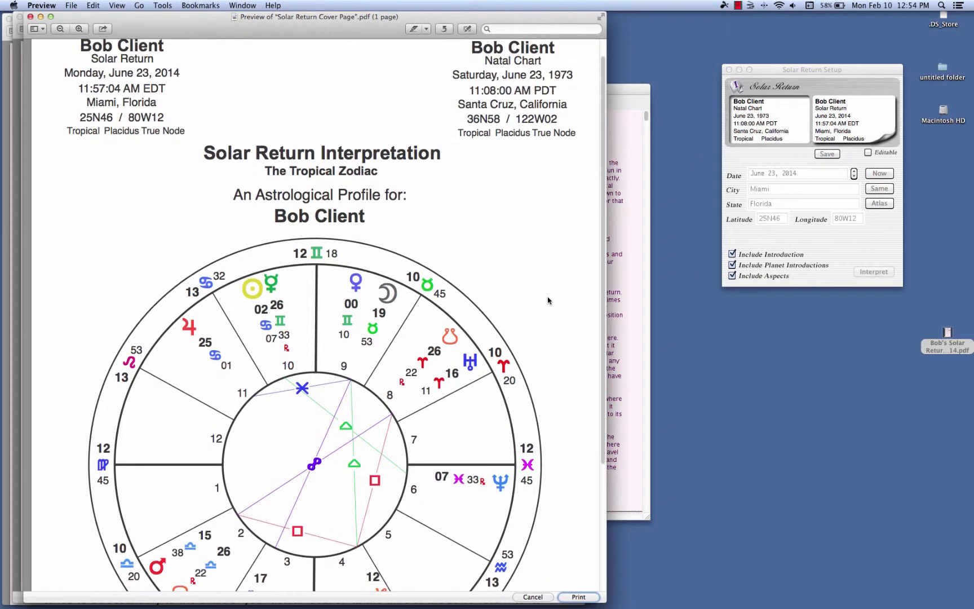
scroll(548, 299, "up", 2)
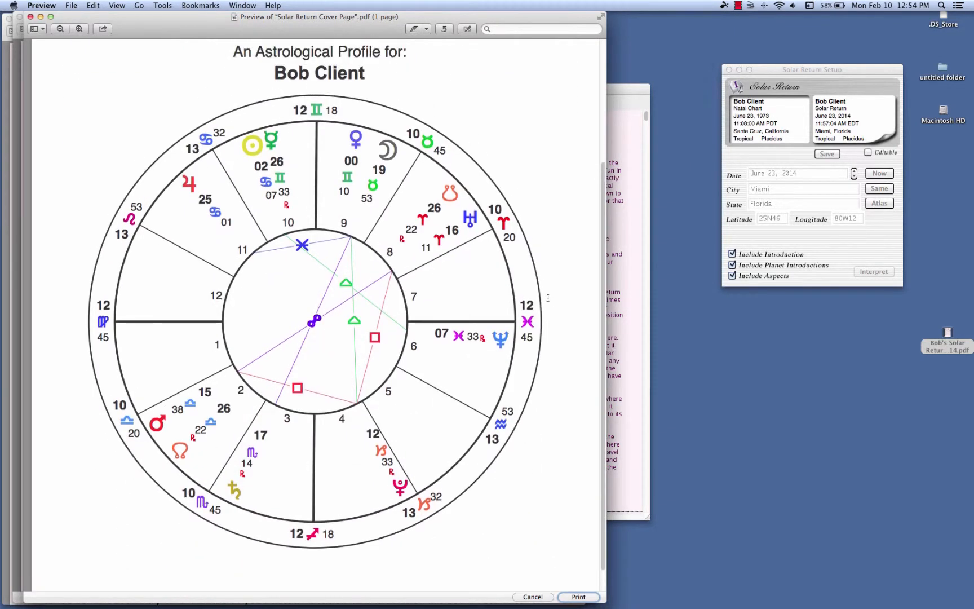
scroll(548, 298, "up", 1)
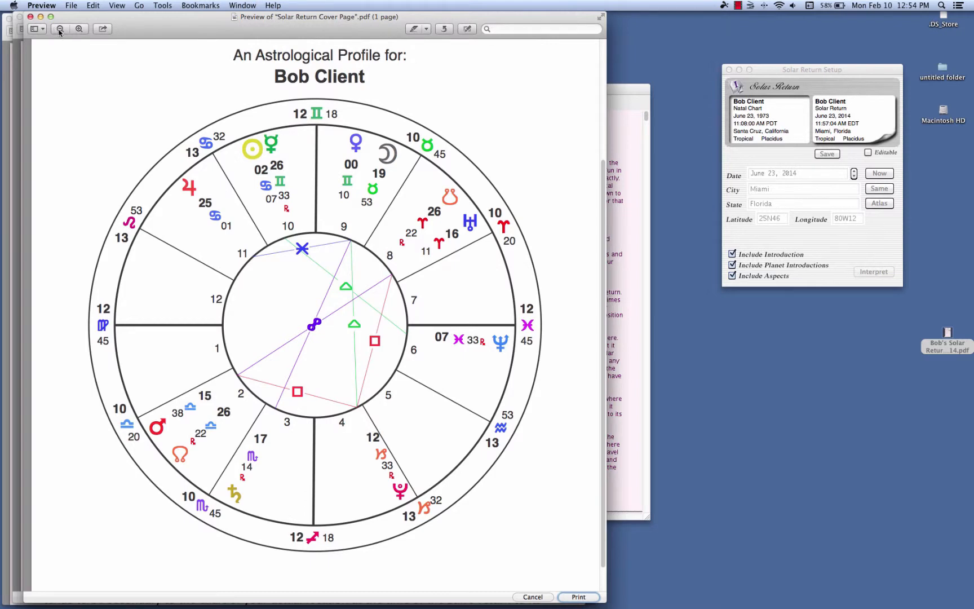
Step: Examine the previewed cover page at larger and smaller magnifications and quit Preview without printing
left_click(79, 29)
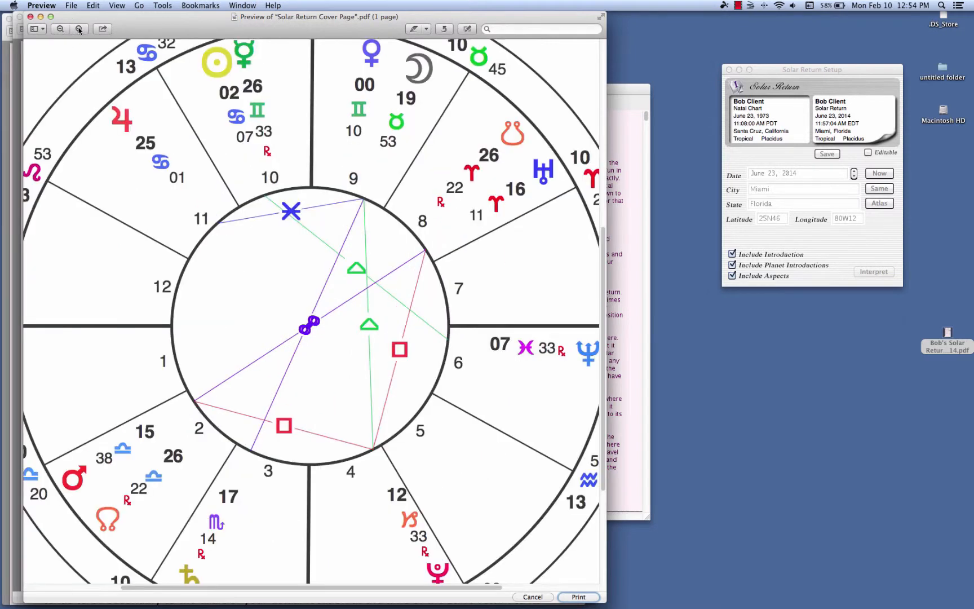
left_click(60, 29)
left_click(61, 28)
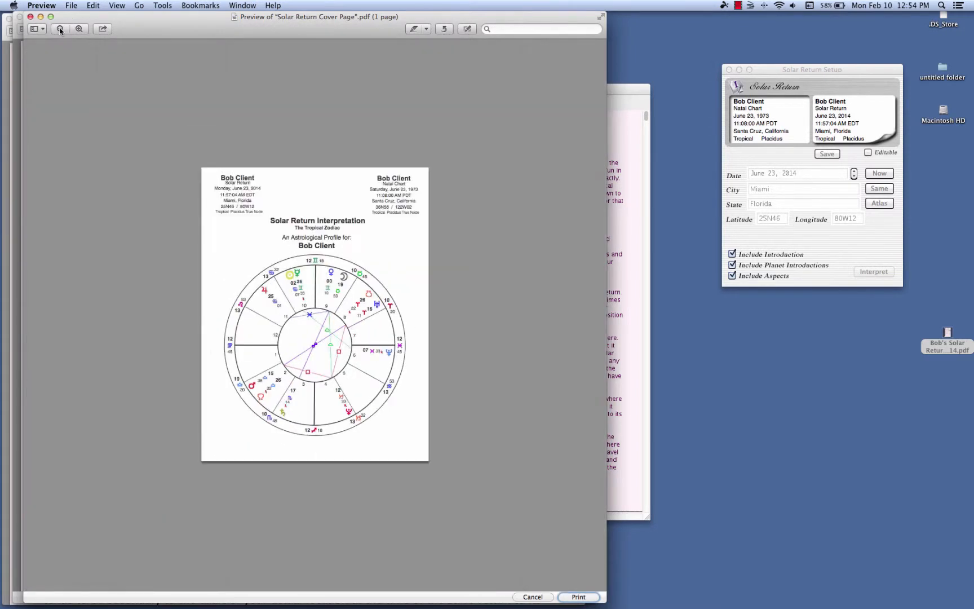
left_click(78, 29)
left_click(79, 28)
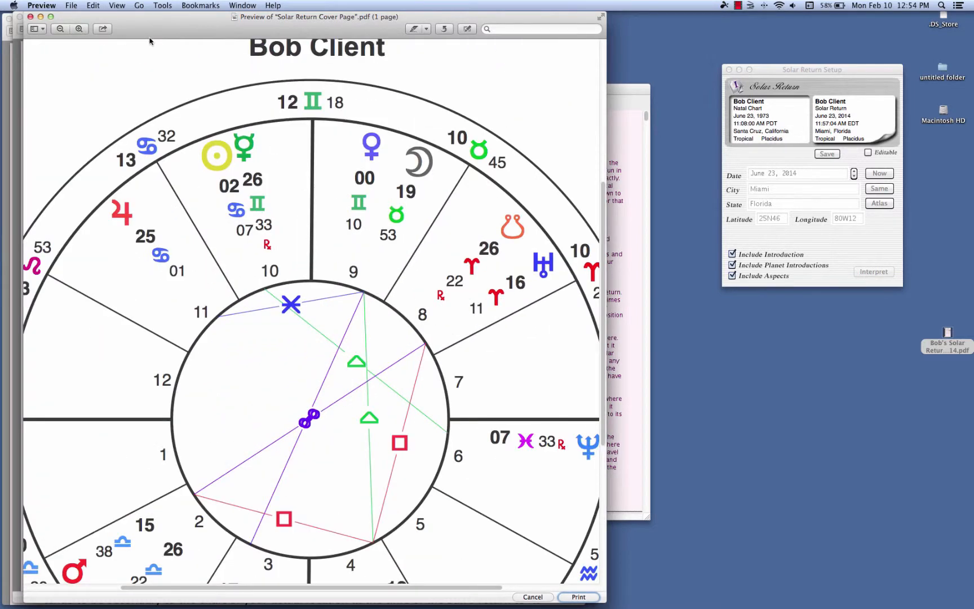
left_click(41, 5)
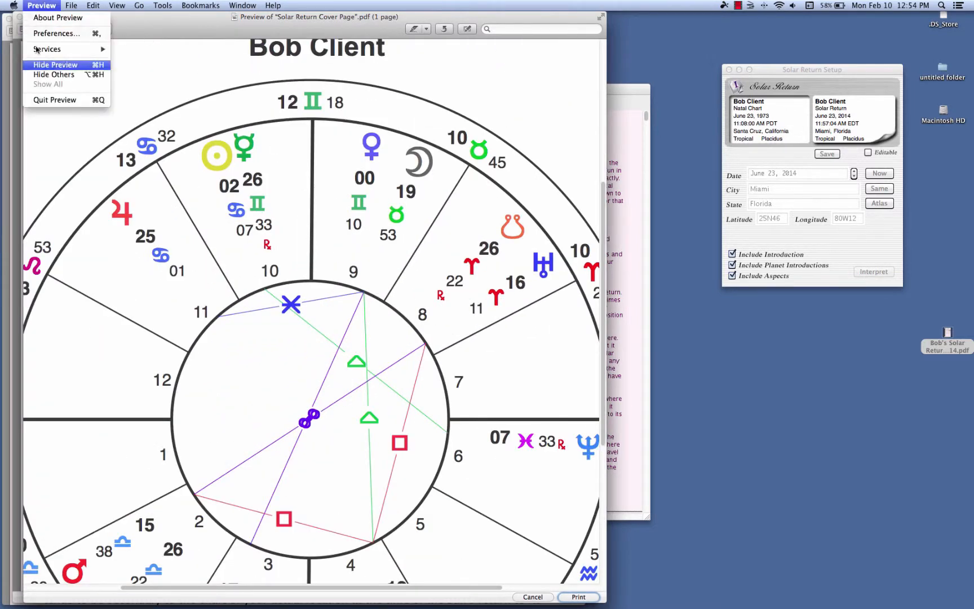
left_click(47, 100)
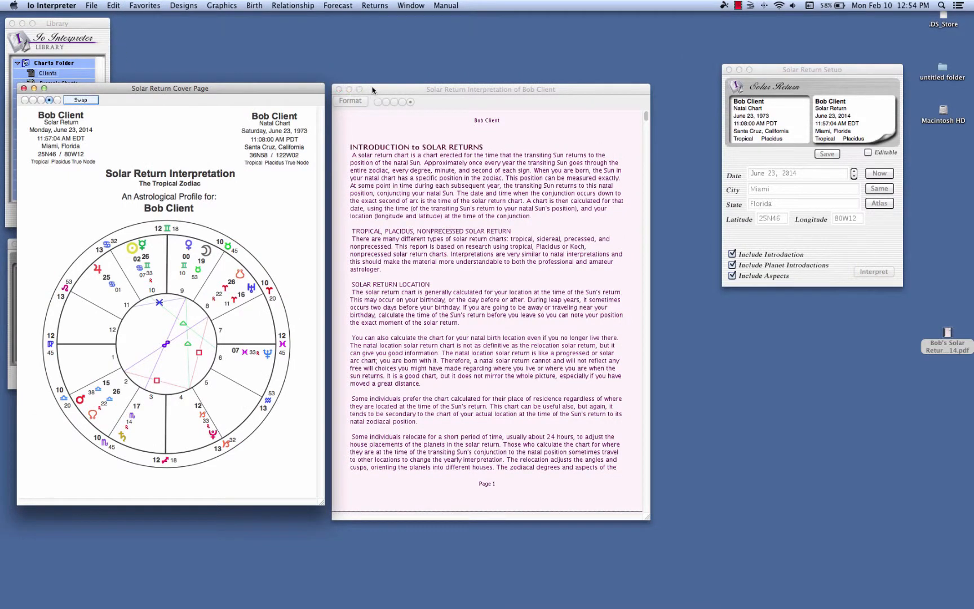
Step: Shift the interpretation report and cover page windows slightly up and to the right, keeping them side by side
left_click_drag(385, 94, 392, 86)
left_click_drag(286, 92, 296, 84)
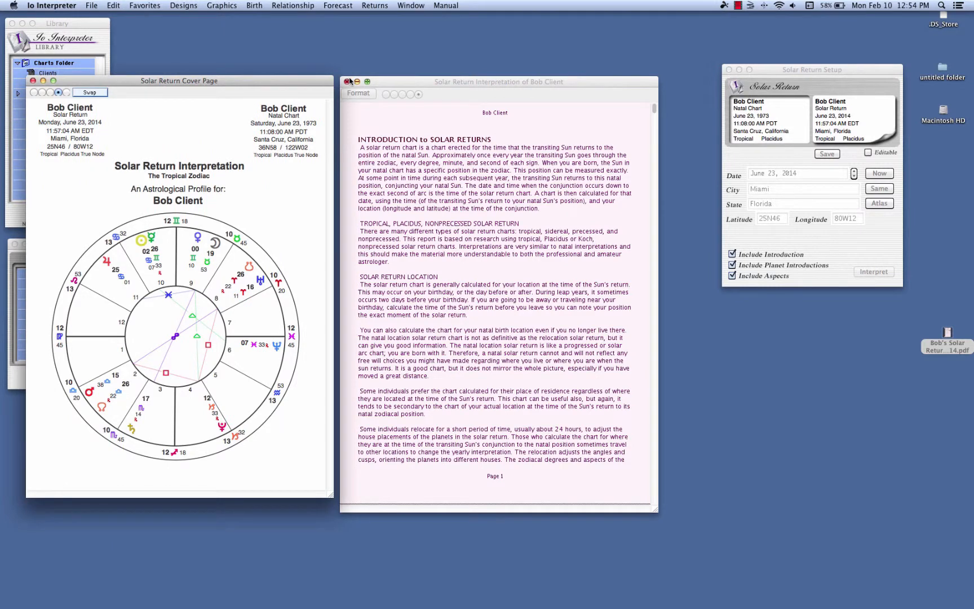
left_click(737, 7)
left_click(750, 26)
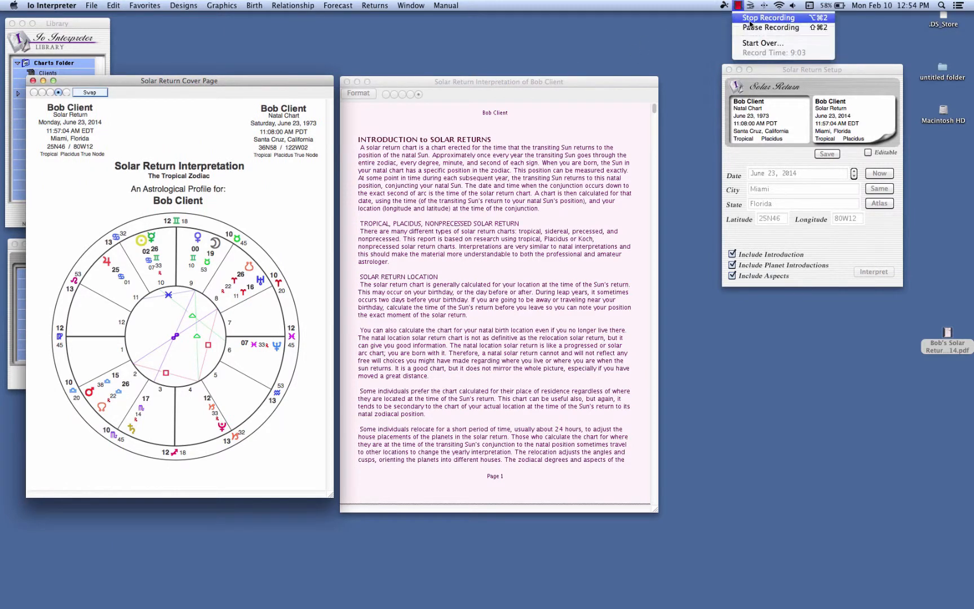